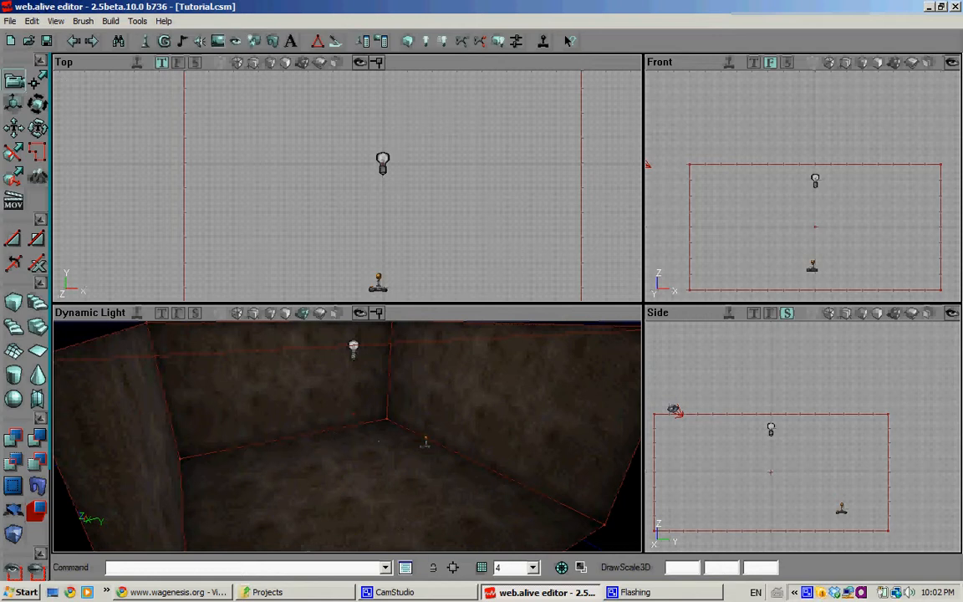
- Add a LookAndUseTrigger from the Triggers actor classes on the room's floor near the back wall
click(56, 22)
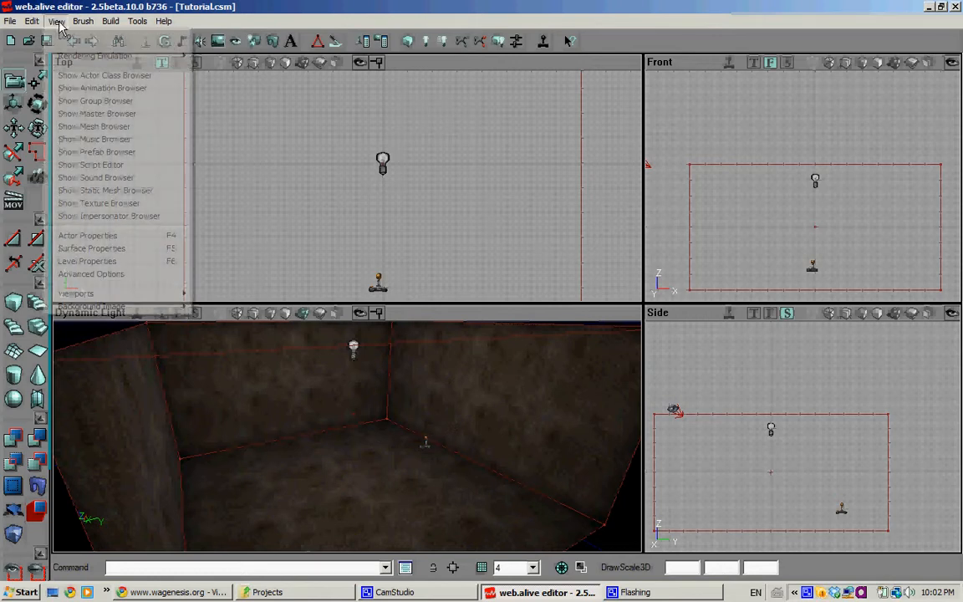
click(81, 72)
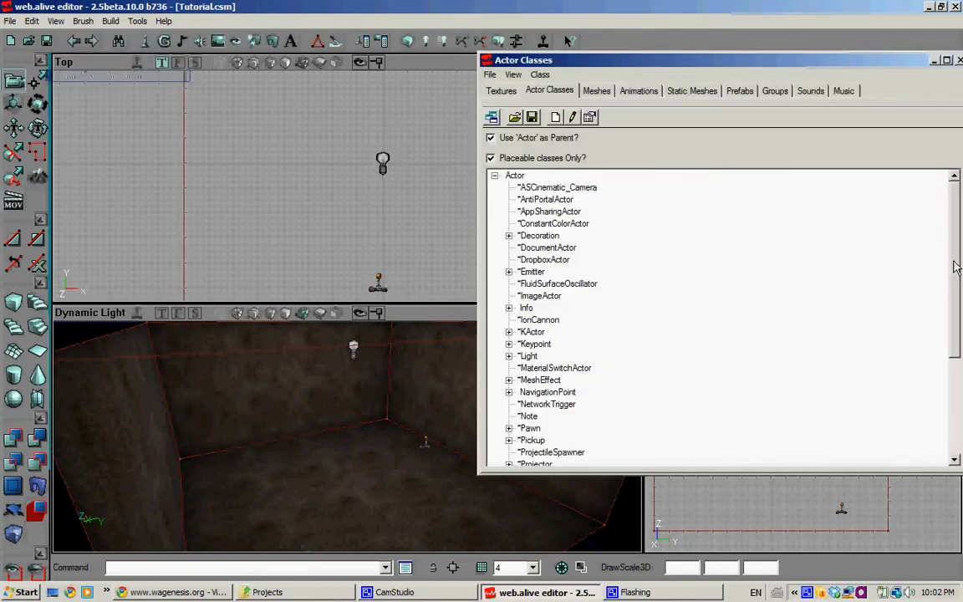
scroll(958, 266, down, 4)
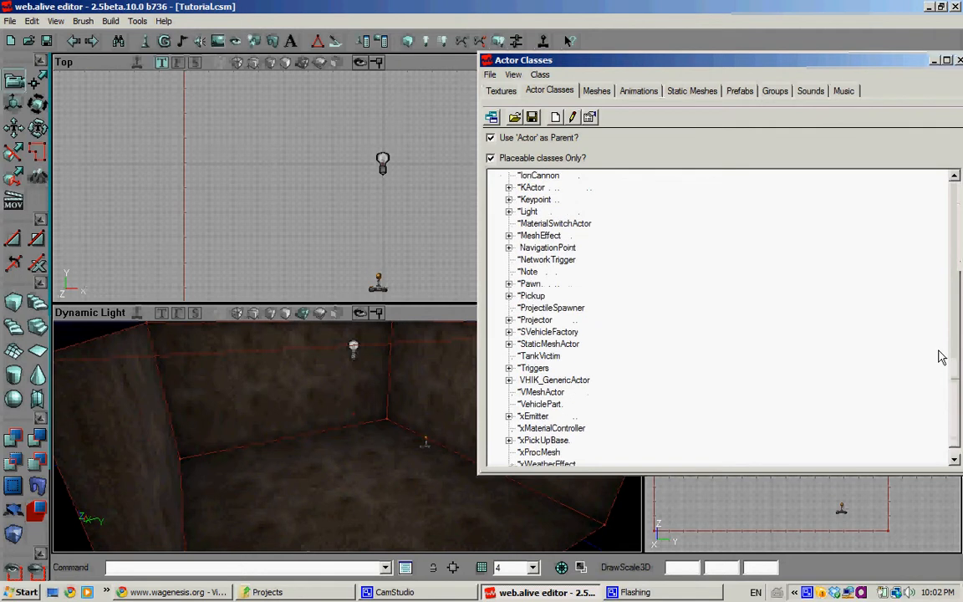
click(508, 369)
click(556, 368)
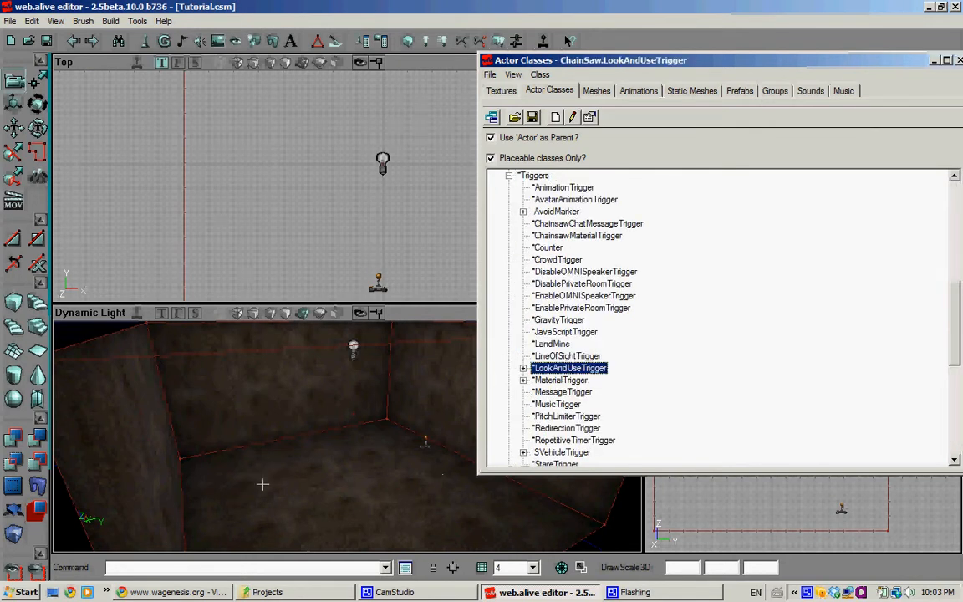
right_click(344, 438)
click(356, 278)
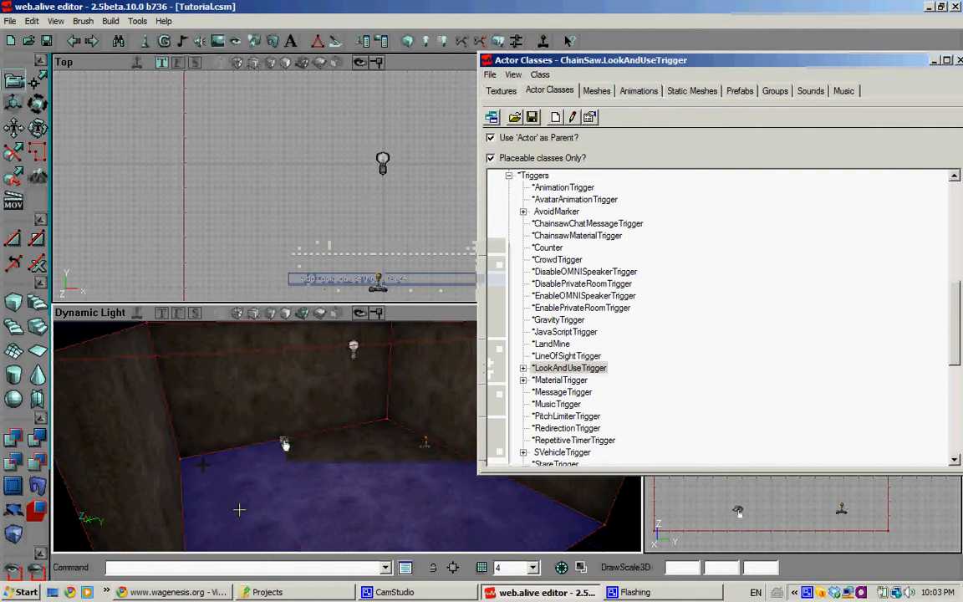
- Set the LookAndUseTrigger's advanced bHidden property to False
double_click(284, 444)
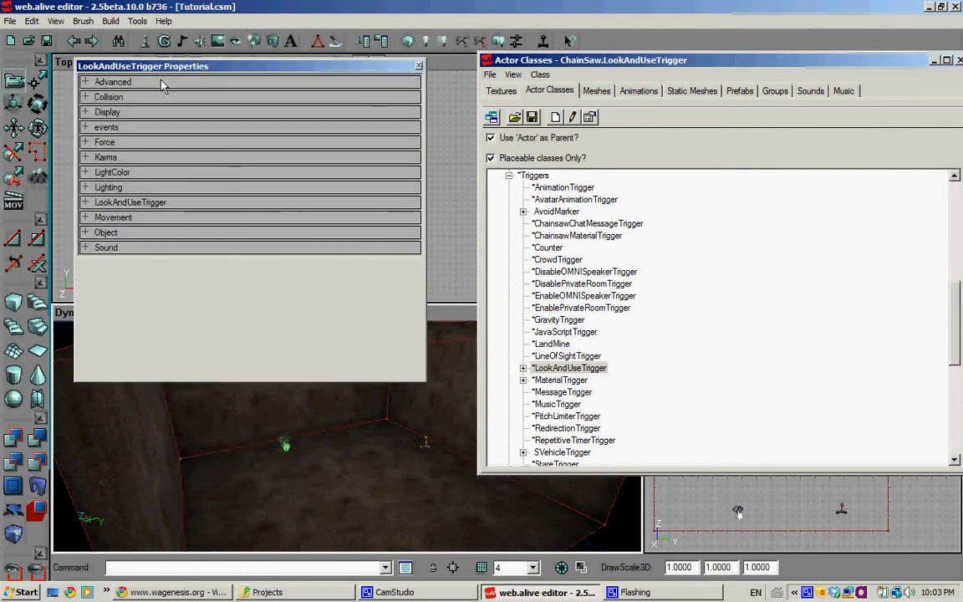
click(132, 82)
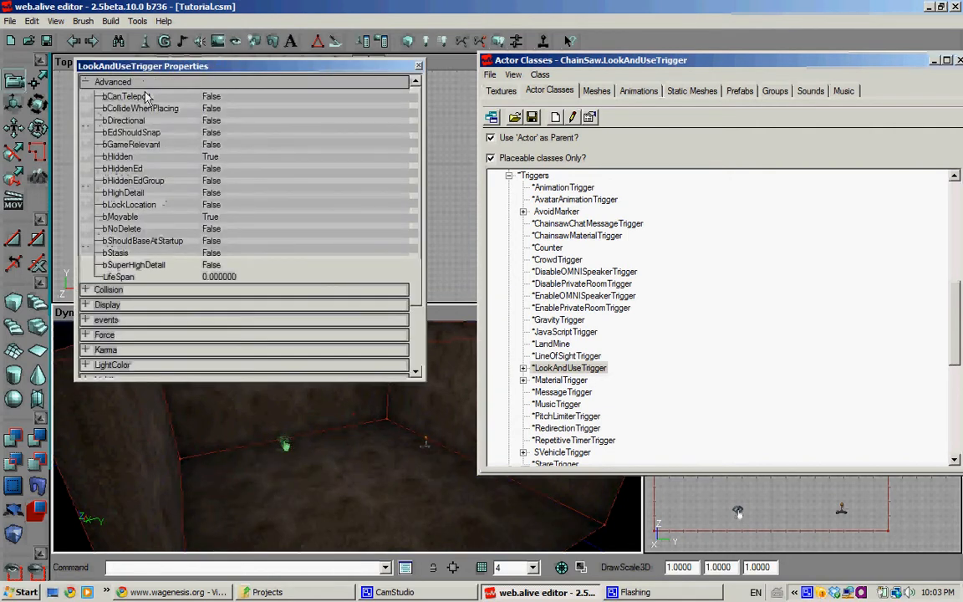
click(210, 156)
click(401, 155)
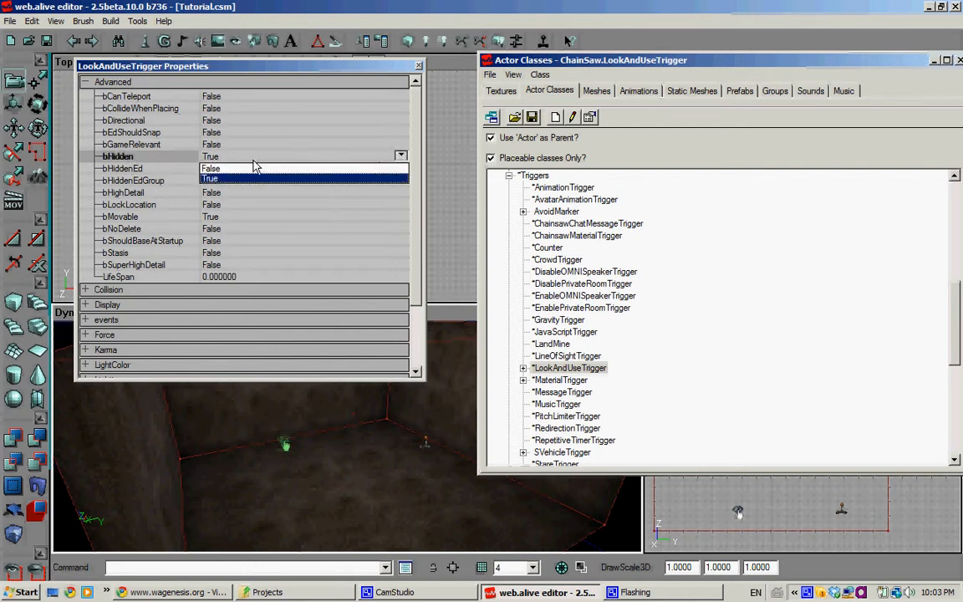
click(219, 168)
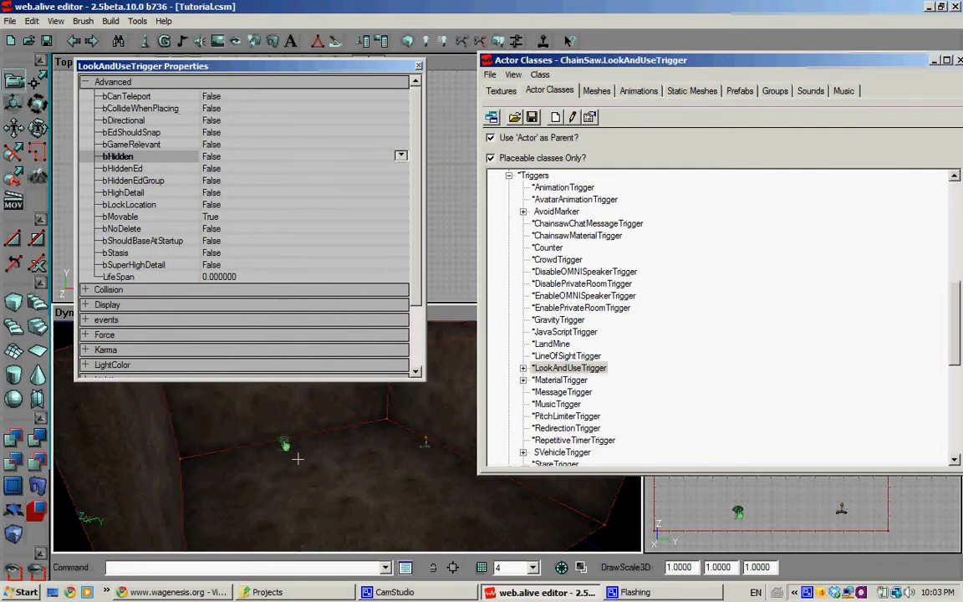
- Set the LookAndUseTrigger's Event property to Teleporter and close its properties
click(168, 82)
click(139, 127)
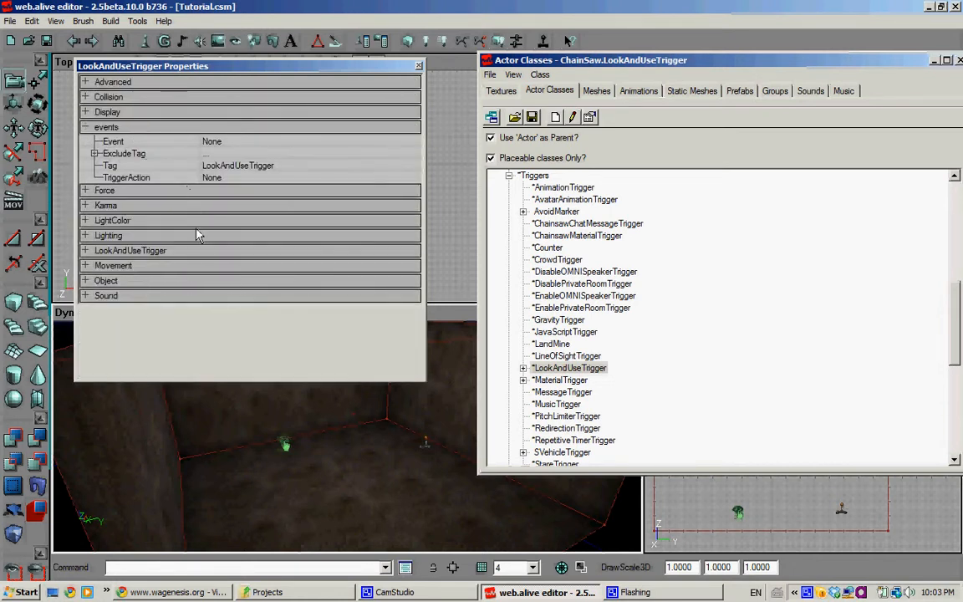
click(111, 140)
click(239, 143)
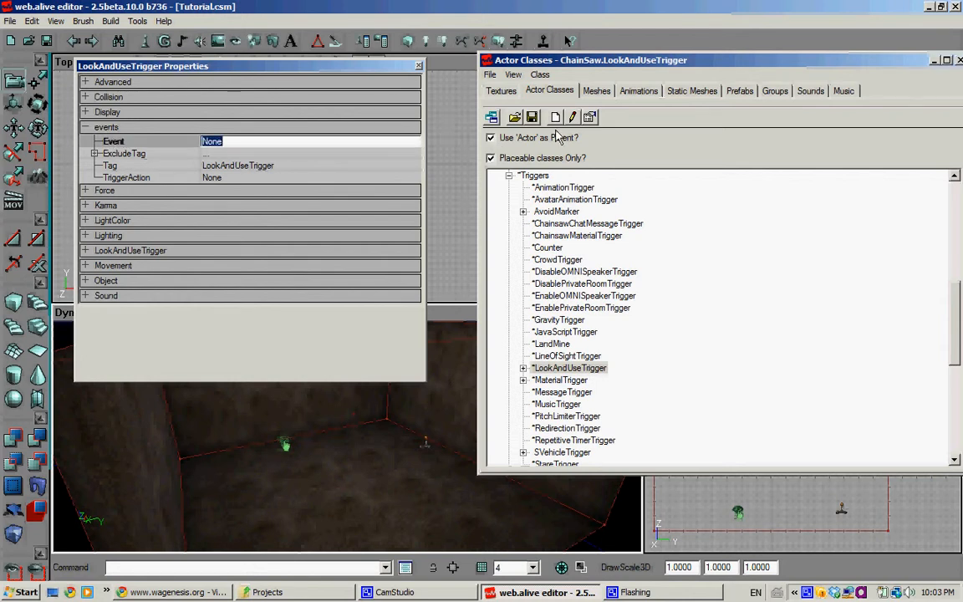
text(Teleporter)
key(Return)
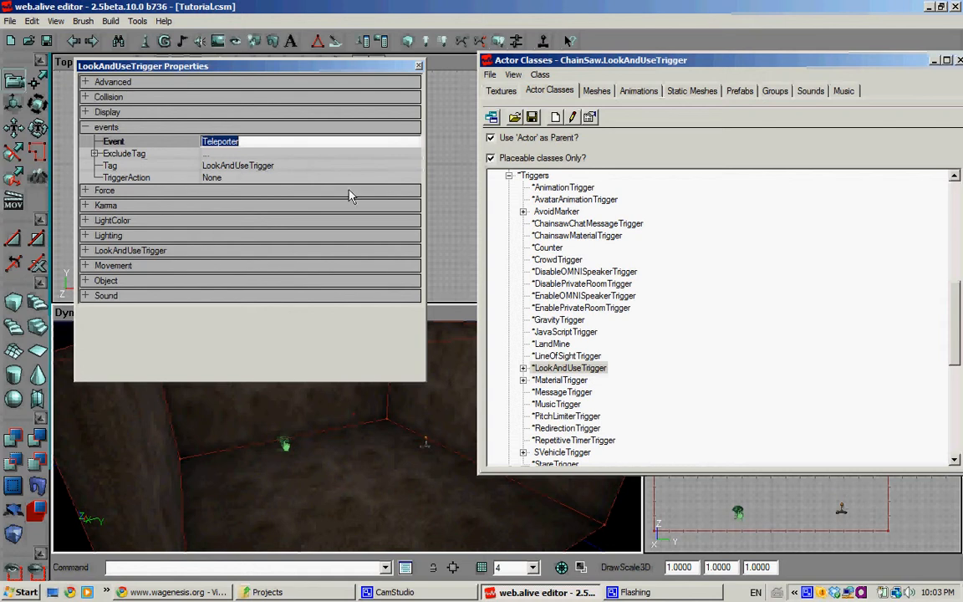
click(250, 142)
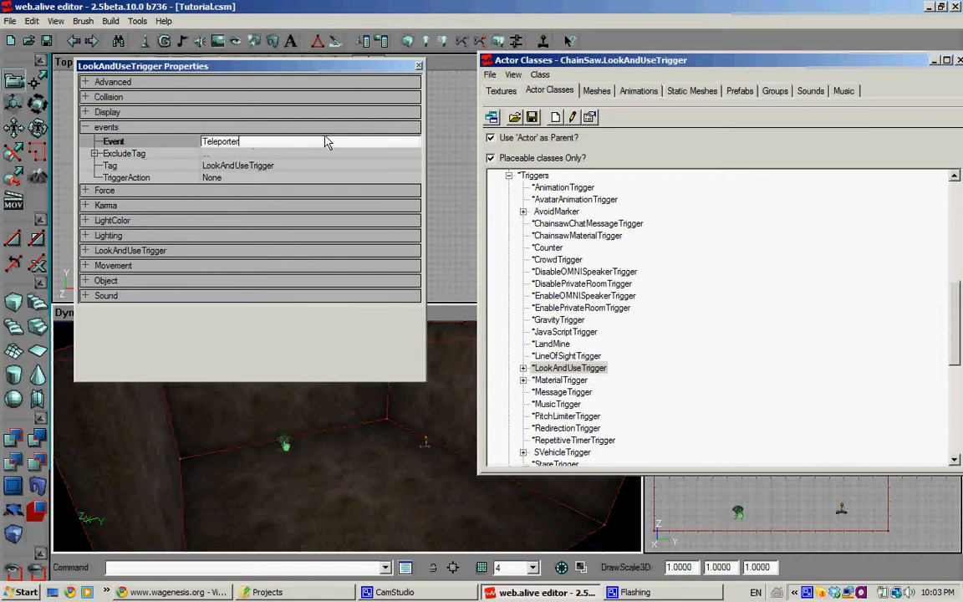
click(419, 66)
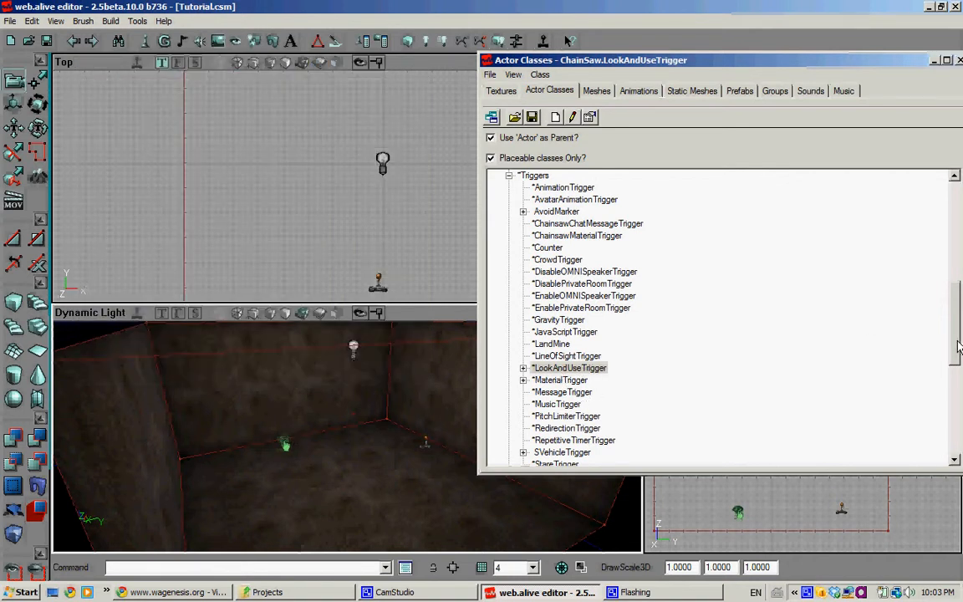
- Add a LookTarget from the Keypoint actor classes on the room's floor as a second actor
scroll(551, 289, up, 3)
click(508, 298)
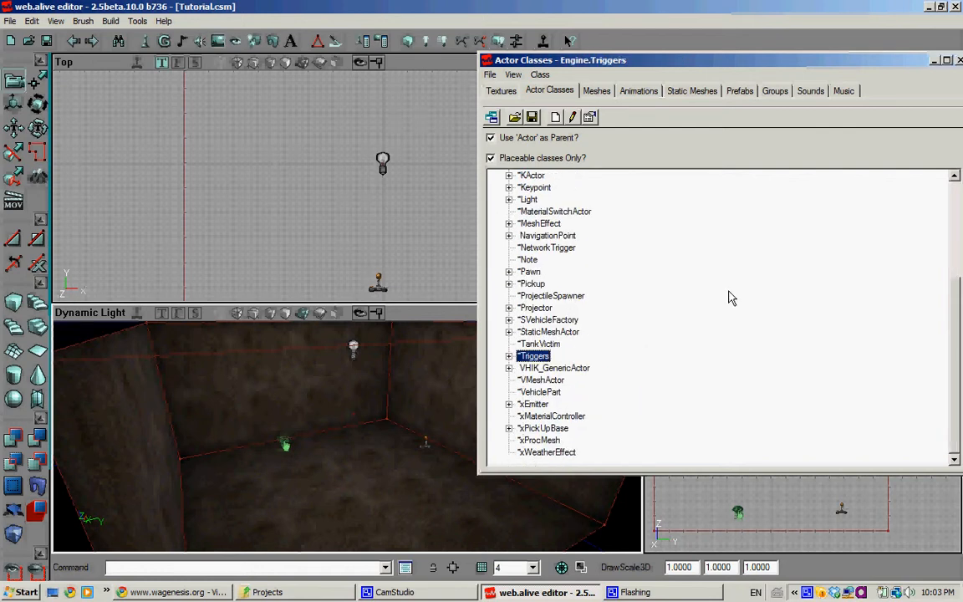
scroll(955, 279, up, 6)
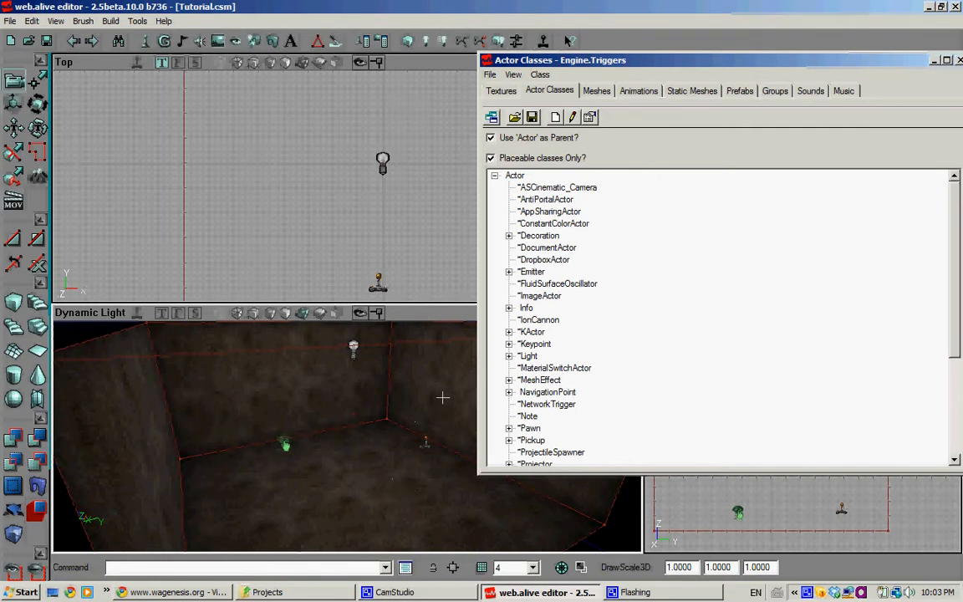
click(509, 344)
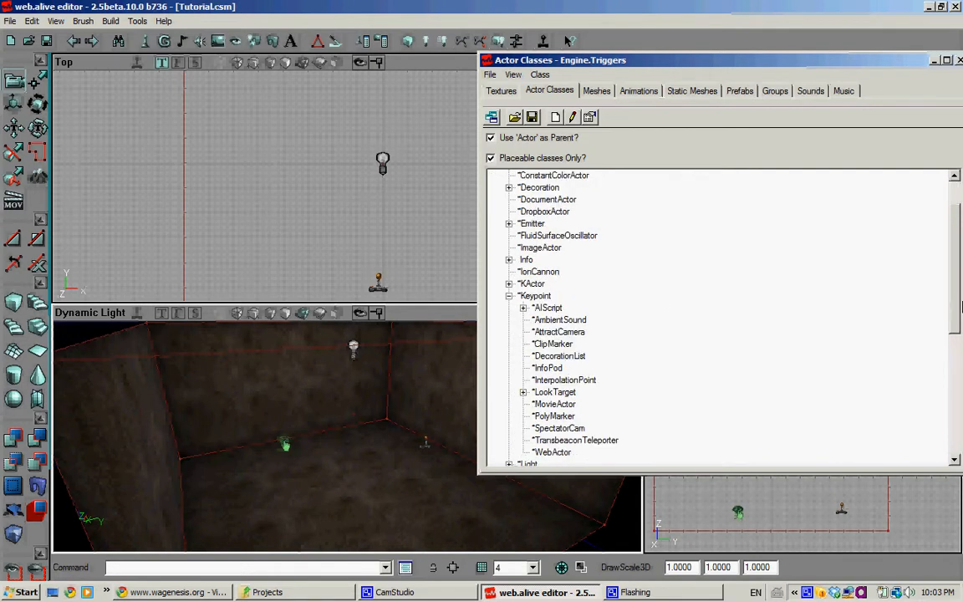
click(555, 392)
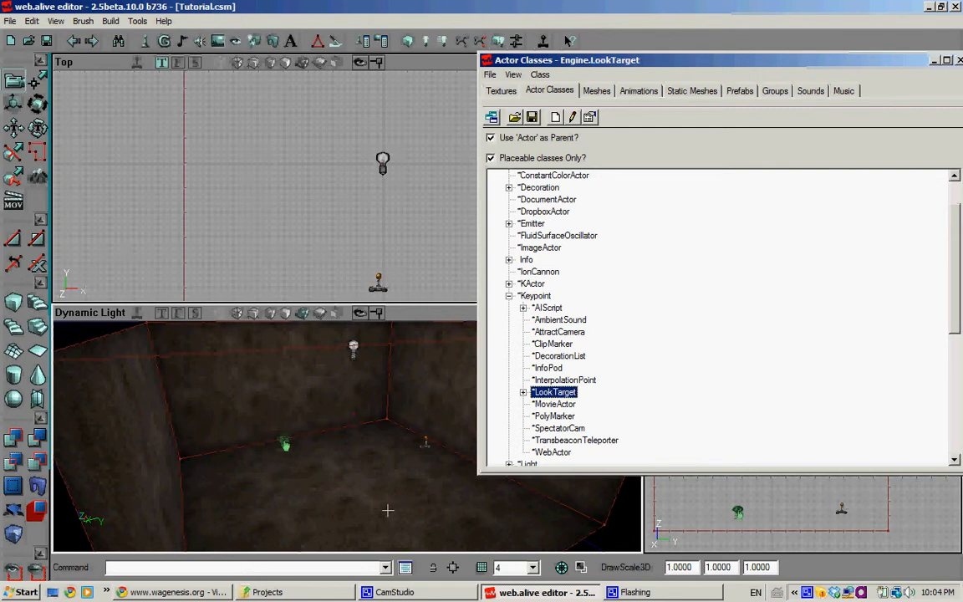
right_click(409, 484)
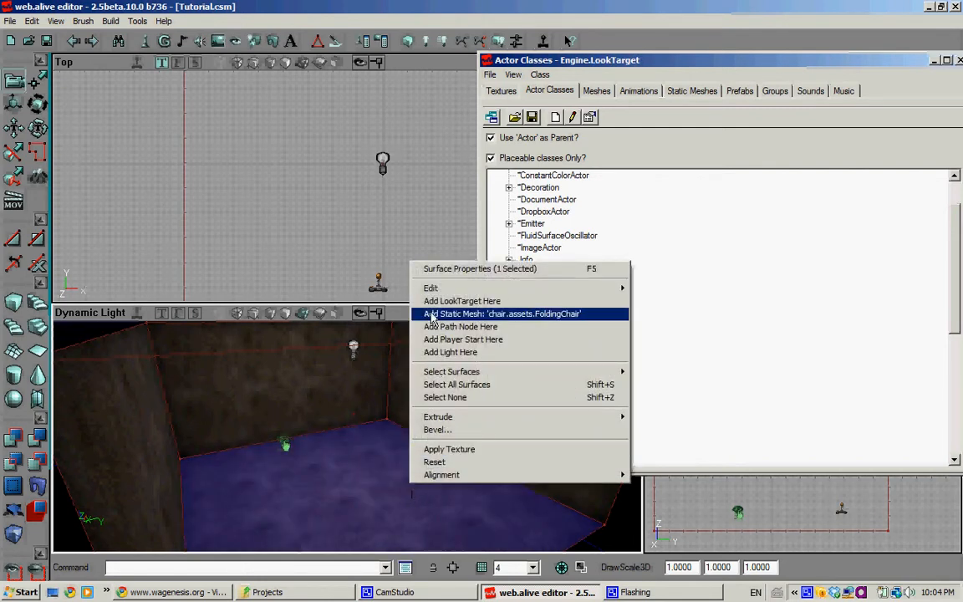
click(468, 301)
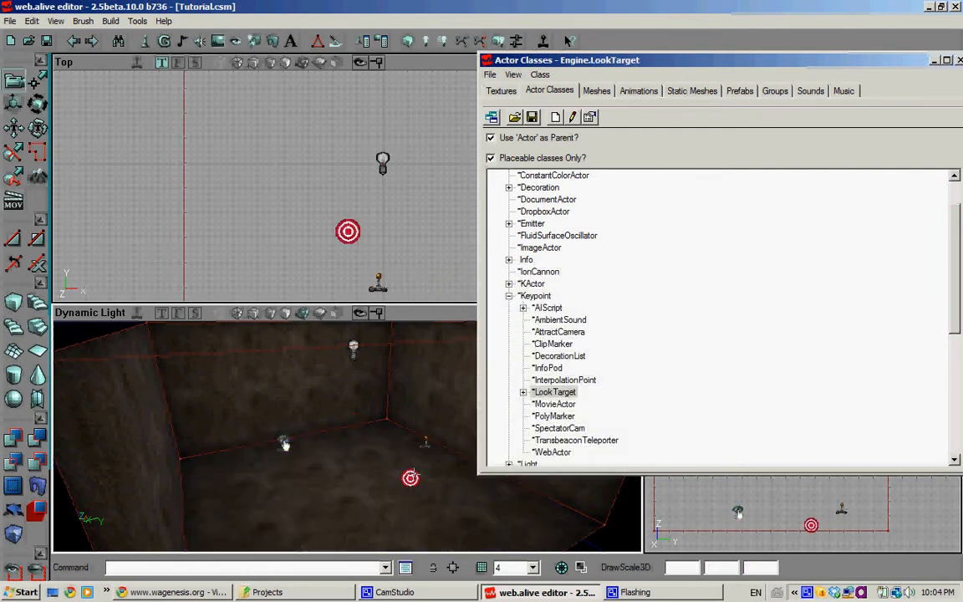
- Set the LookTarget's advanced bHidden property to False
double_click(410, 479)
click(145, 85)
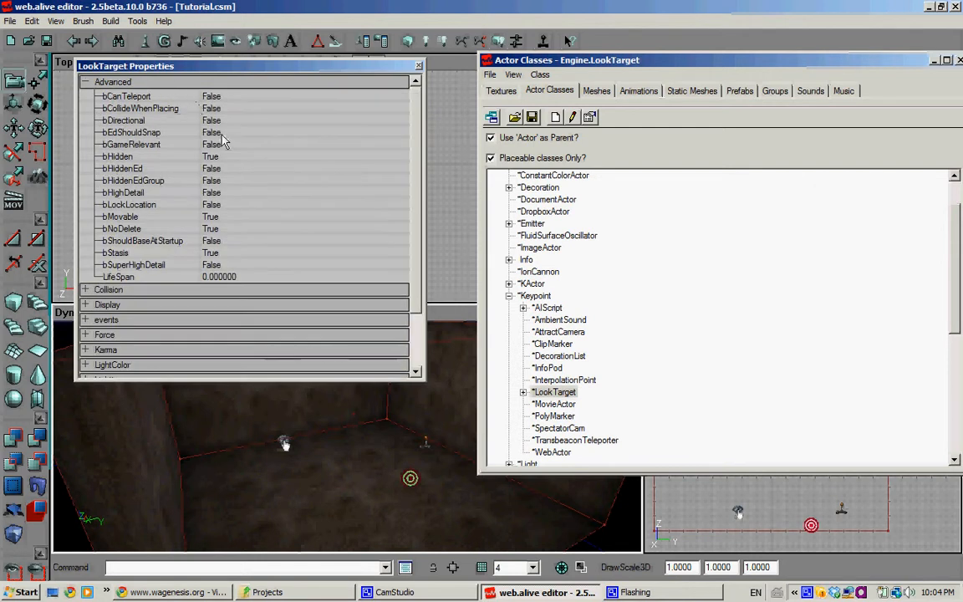
click(251, 156)
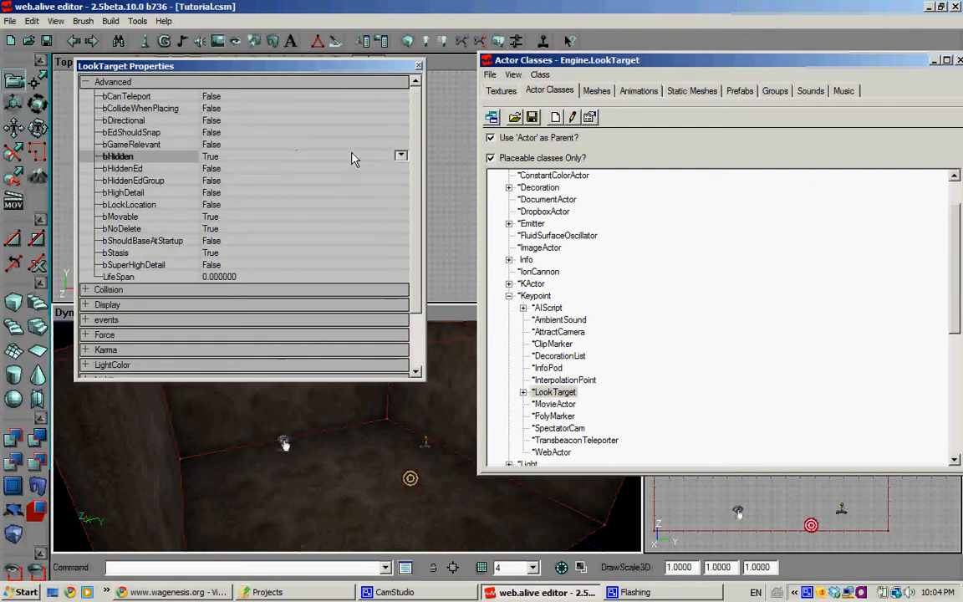
click(402, 155)
click(250, 168)
- Set the LookTarget's Tag in its events properties to Destination and close its properties
click(192, 82)
click(163, 128)
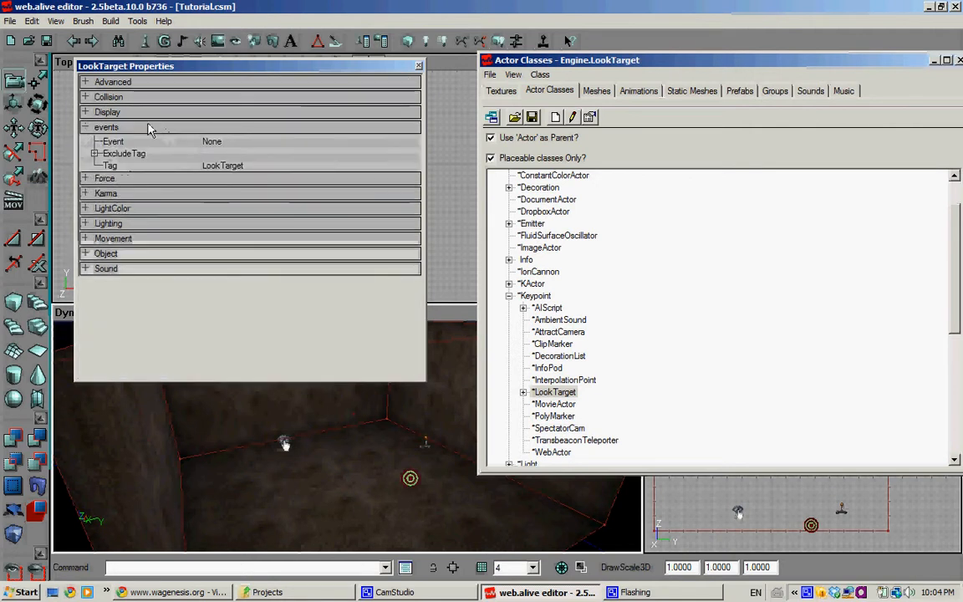
click(204, 165)
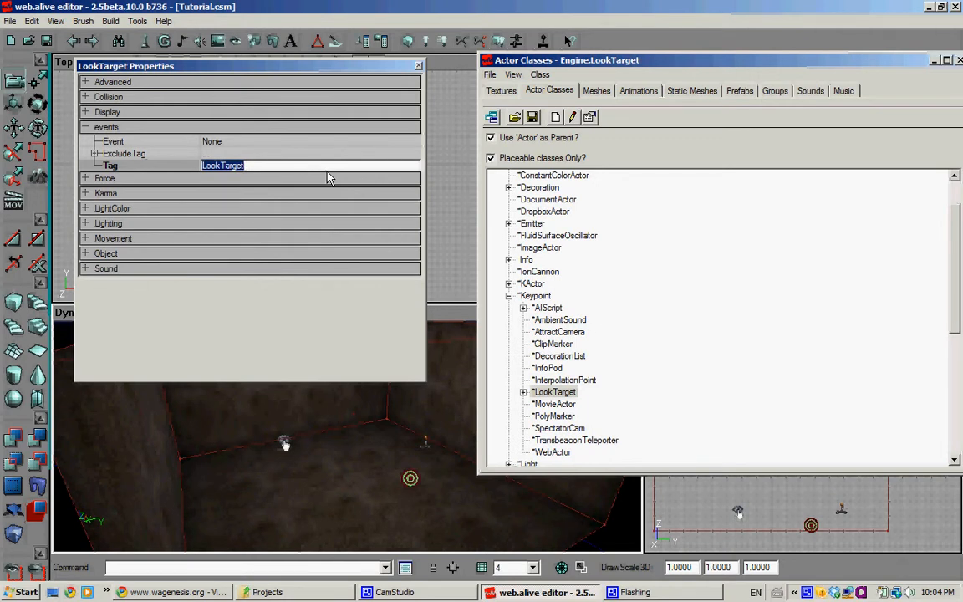
text(Destination)
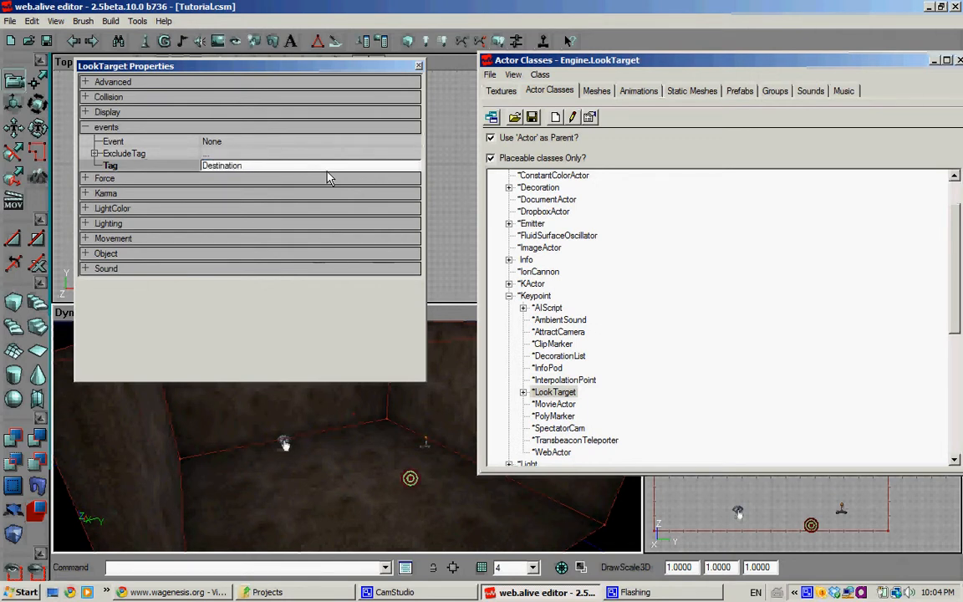
key(Return)
click(261, 166)
drag(261, 167, 99, 176)
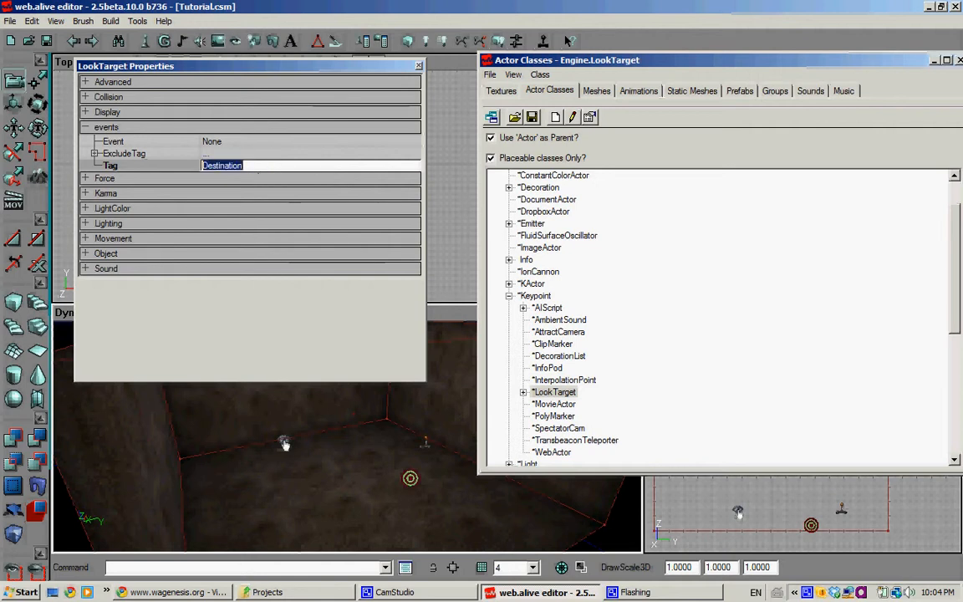
click(279, 165)
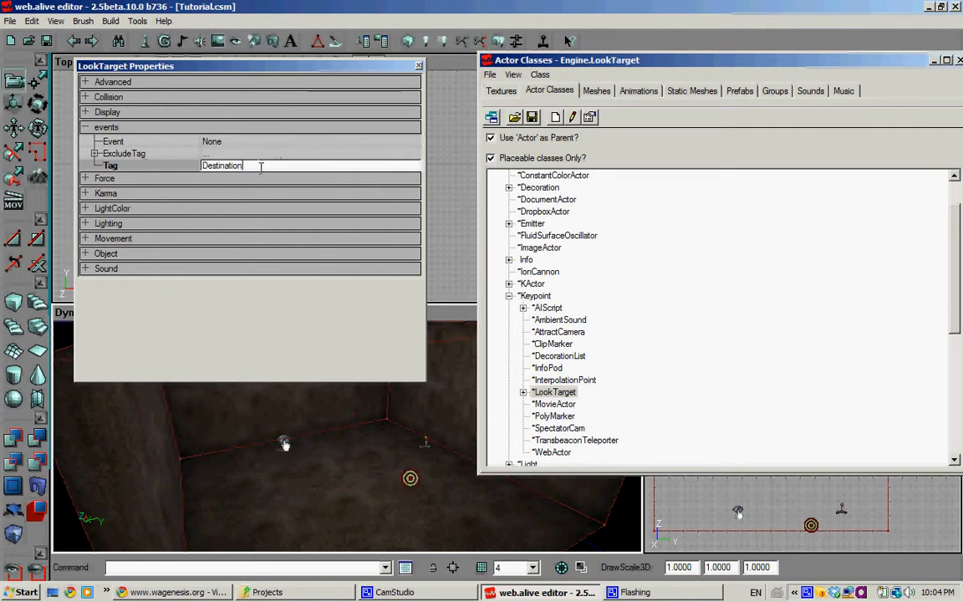
drag(237, 164, 107, 172)
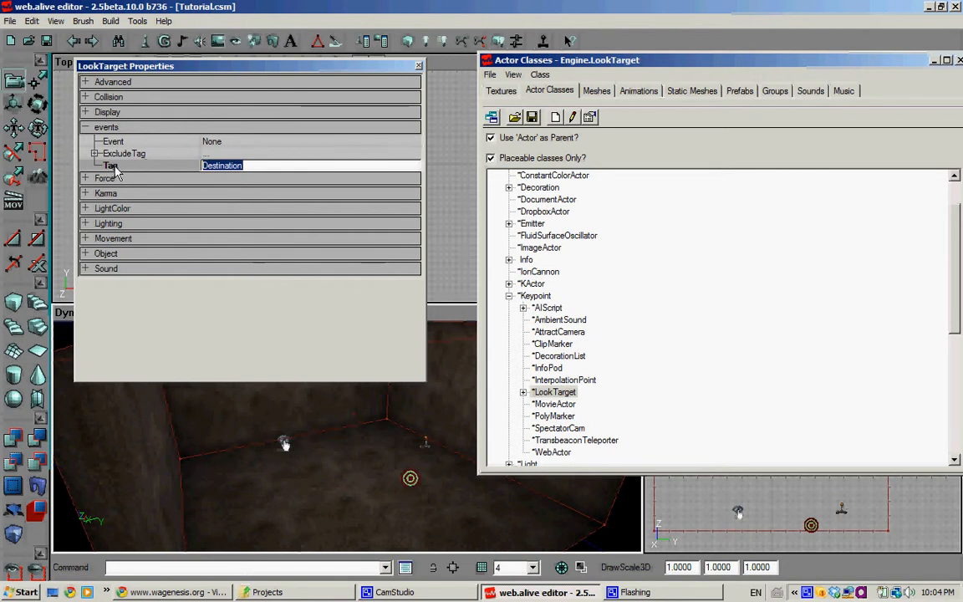
click(259, 166)
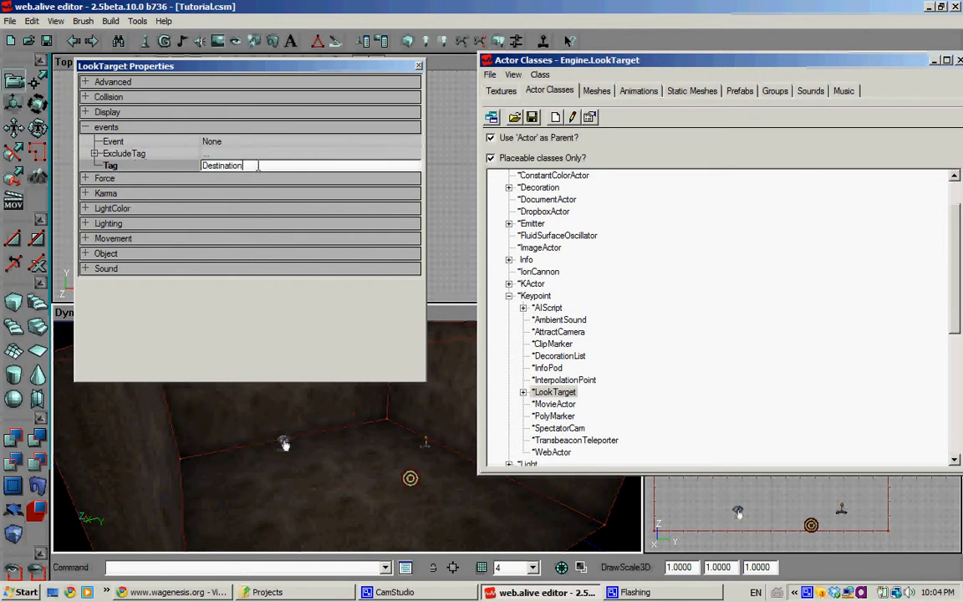
click(418, 66)
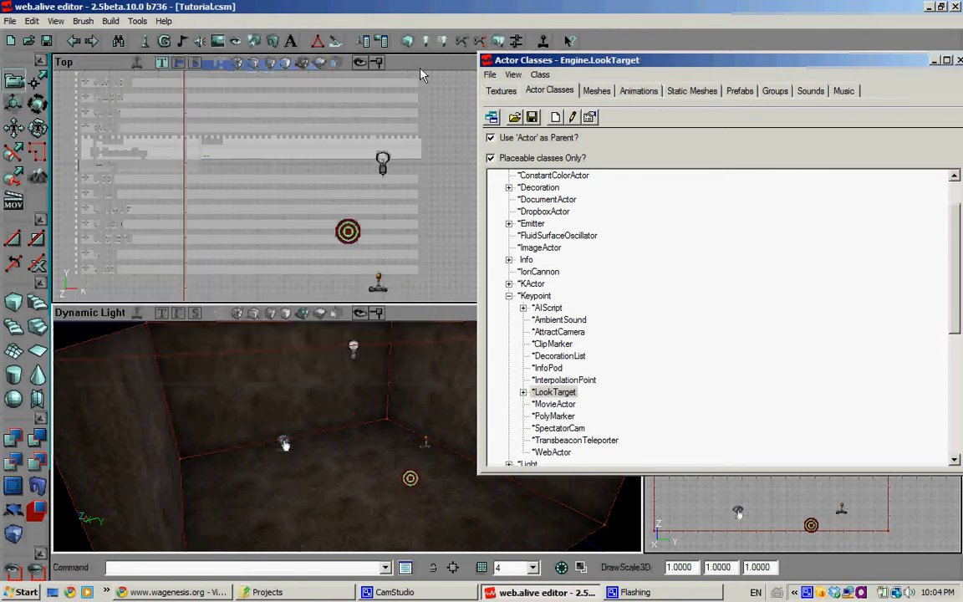
- Add a ScriptedTrigger from the Keypoint AIScript ScriptedSequence classes near the room's far corner
click(510, 296)
scroll(861, 310, up, 2)
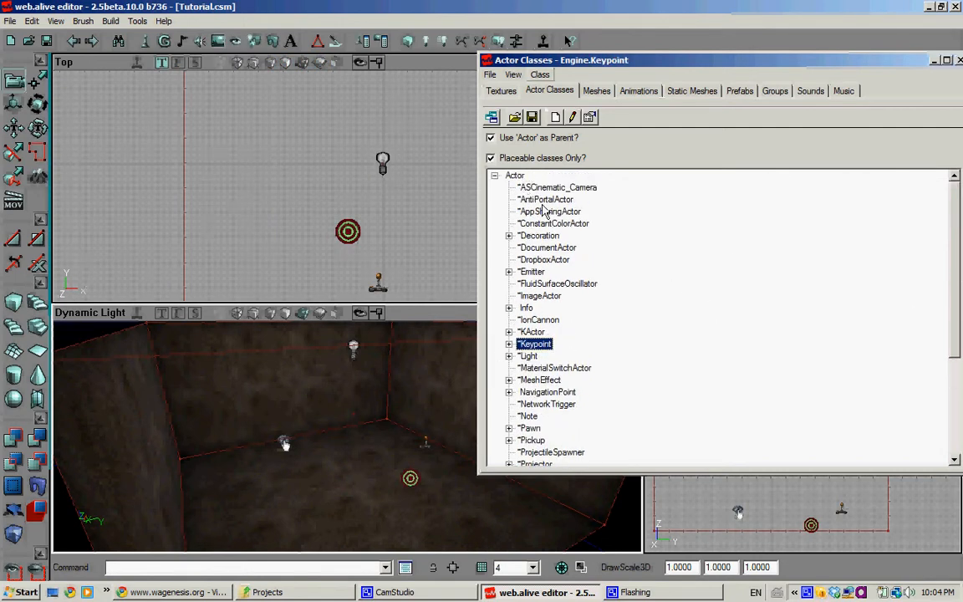
click(509, 343)
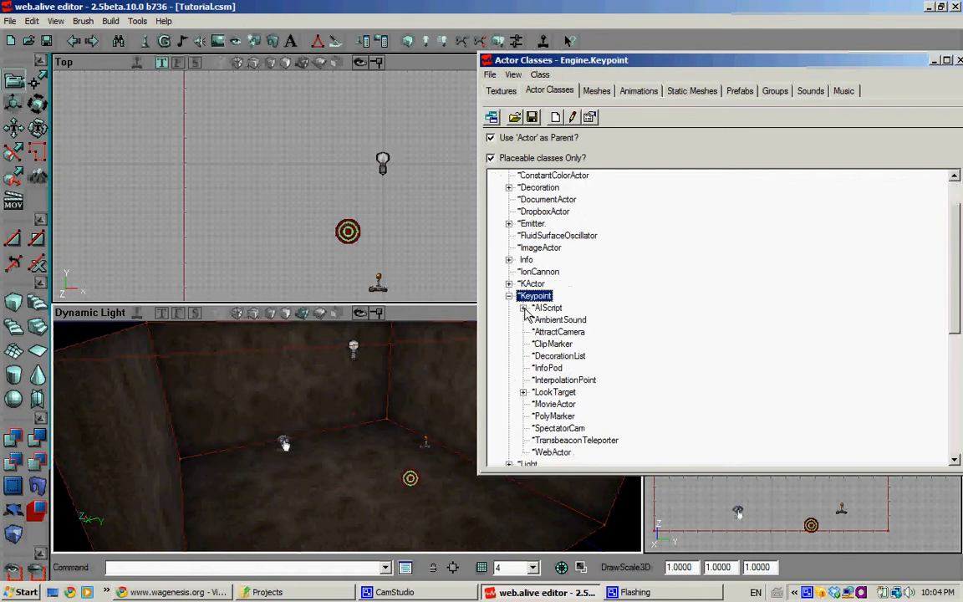
click(537, 320)
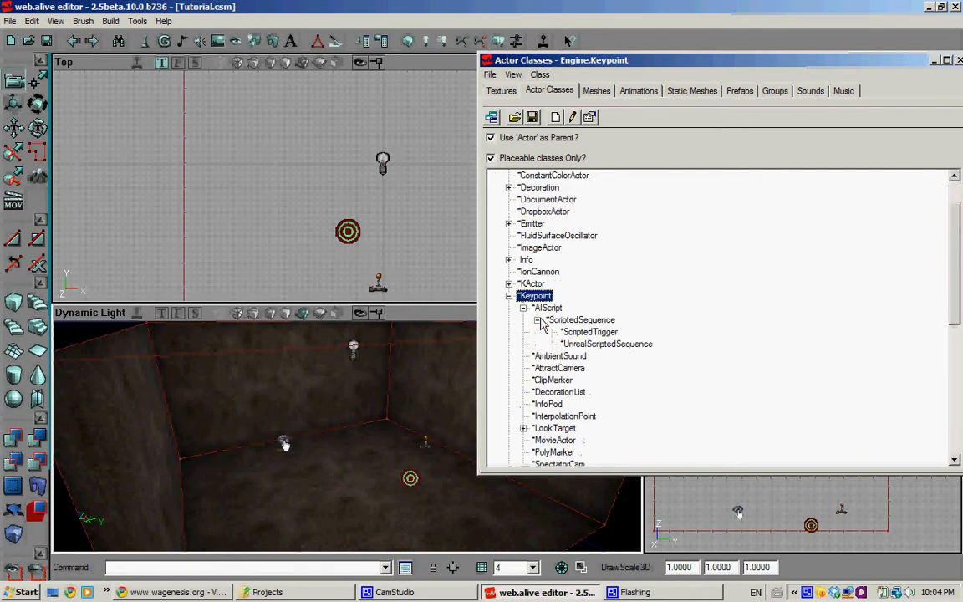
click(589, 332)
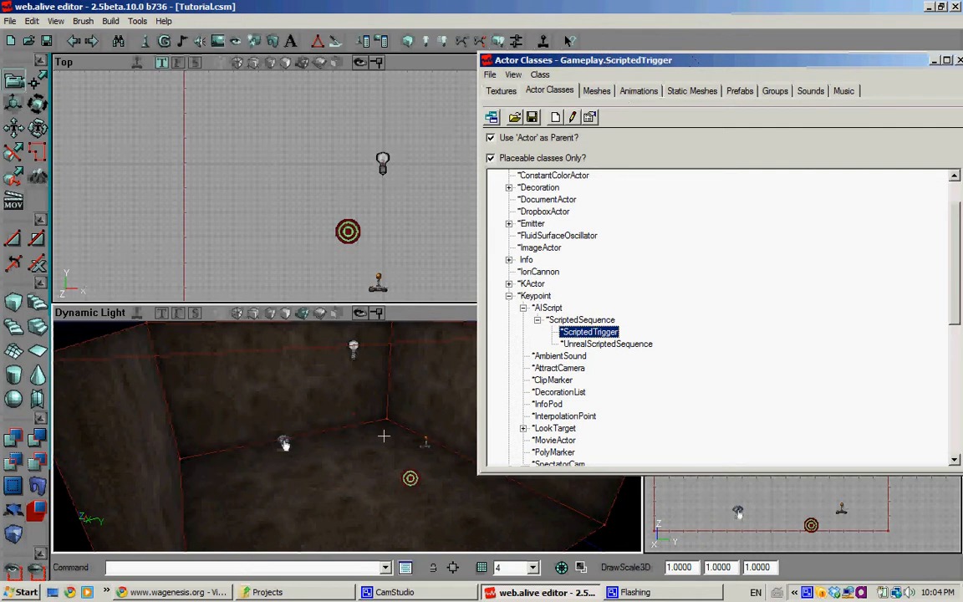
right_click(332, 410)
click(418, 256)
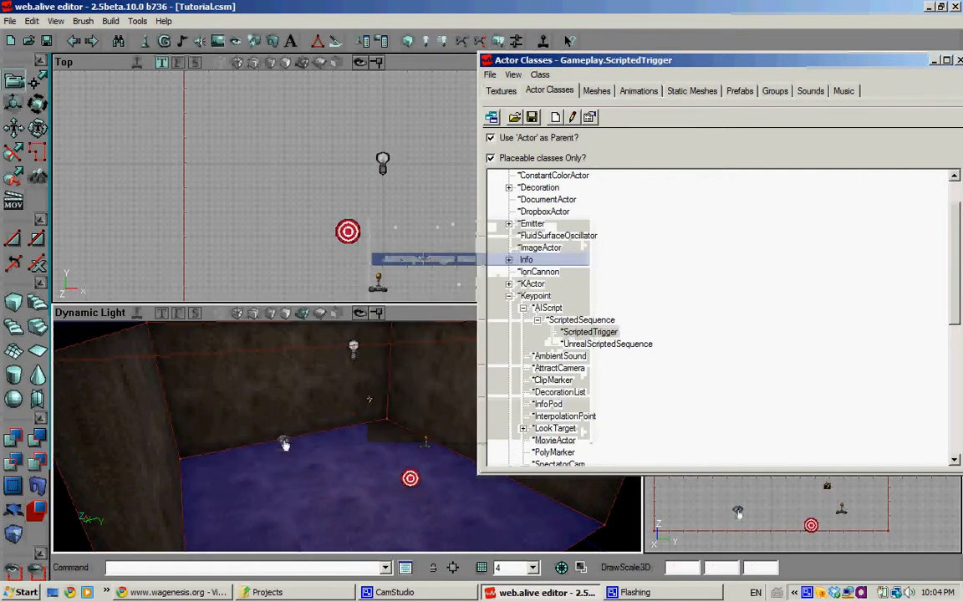
- Add a new Action_WAITFOREVENT as the first entry in the ScriptedTrigger's AIScript Actions
double_click(372, 404)
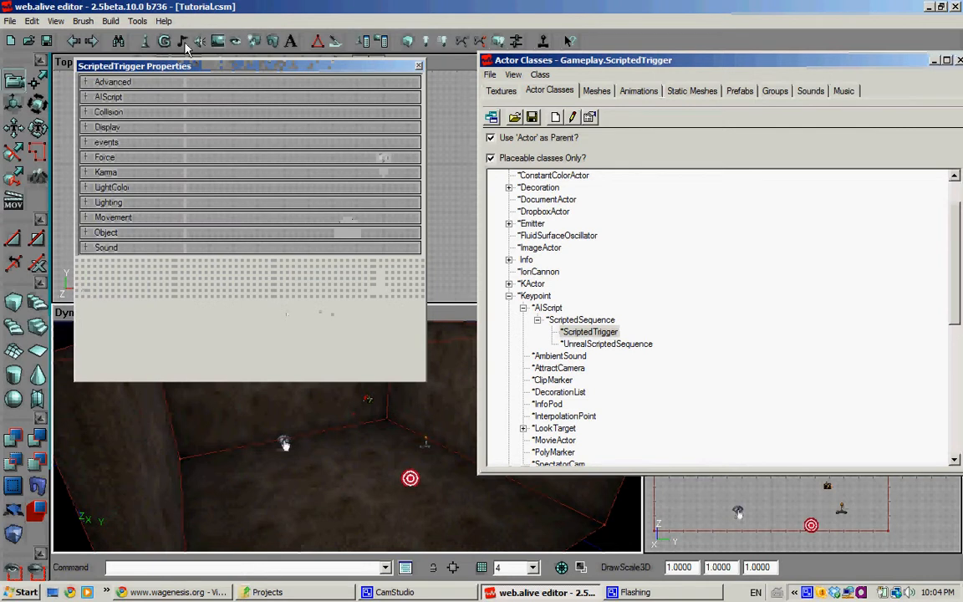
click(106, 97)
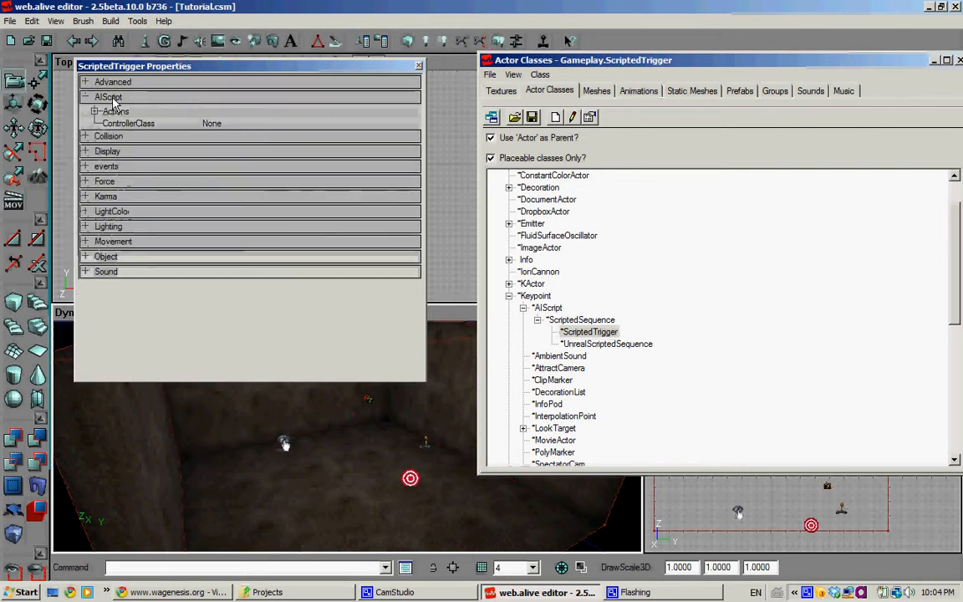
drag(424, 383, 482, 400)
click(205, 112)
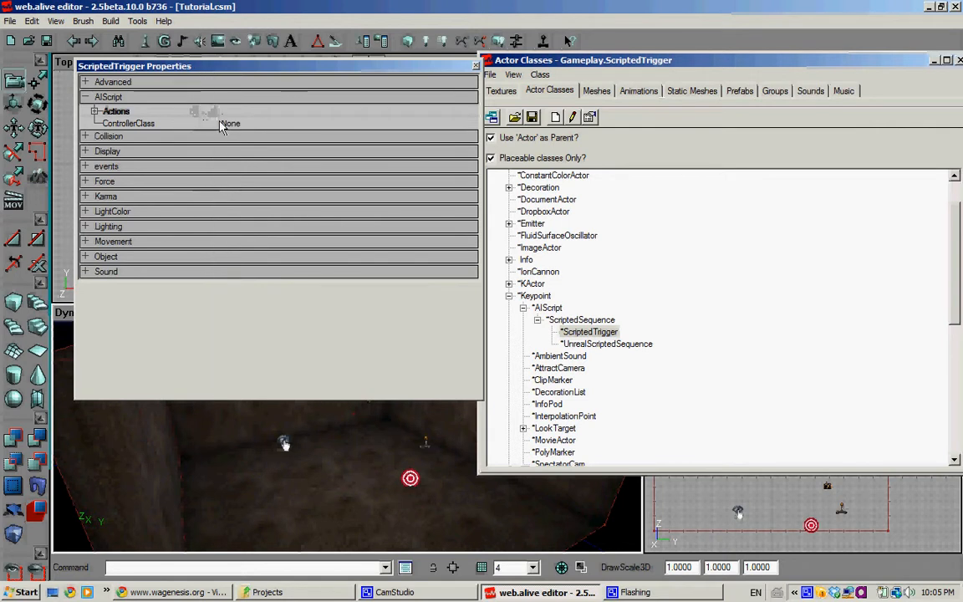
click(267, 112)
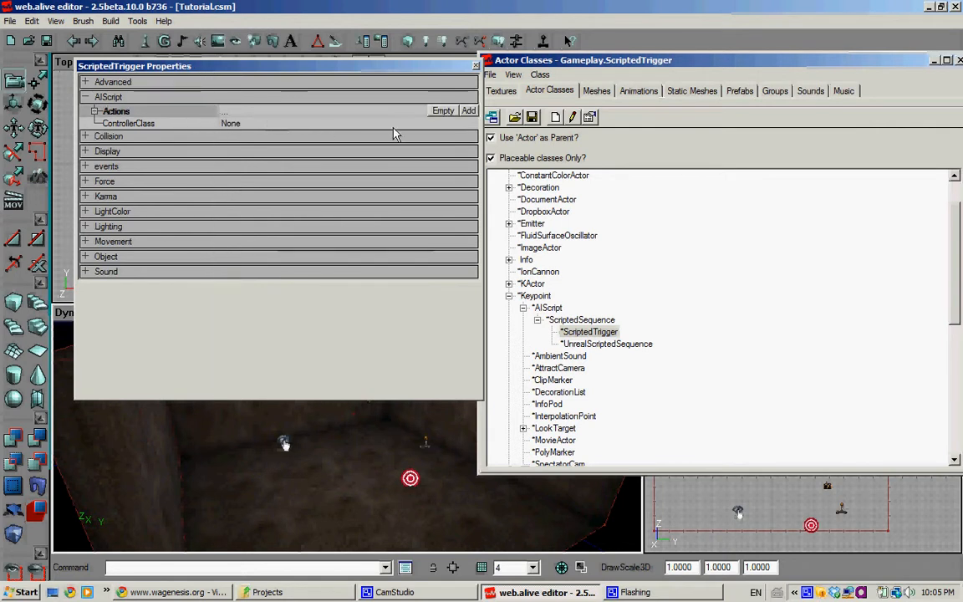
click(468, 111)
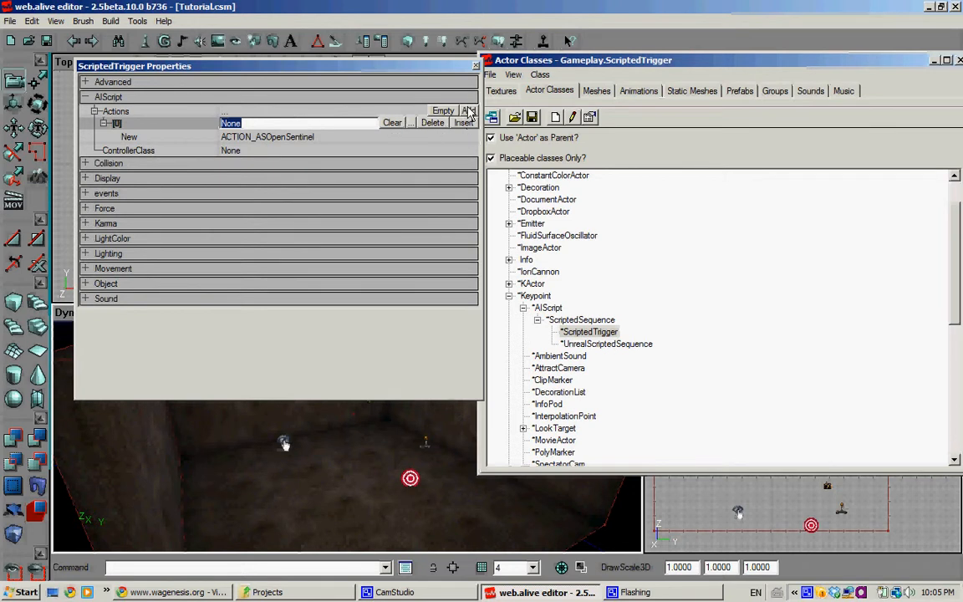
click(283, 139)
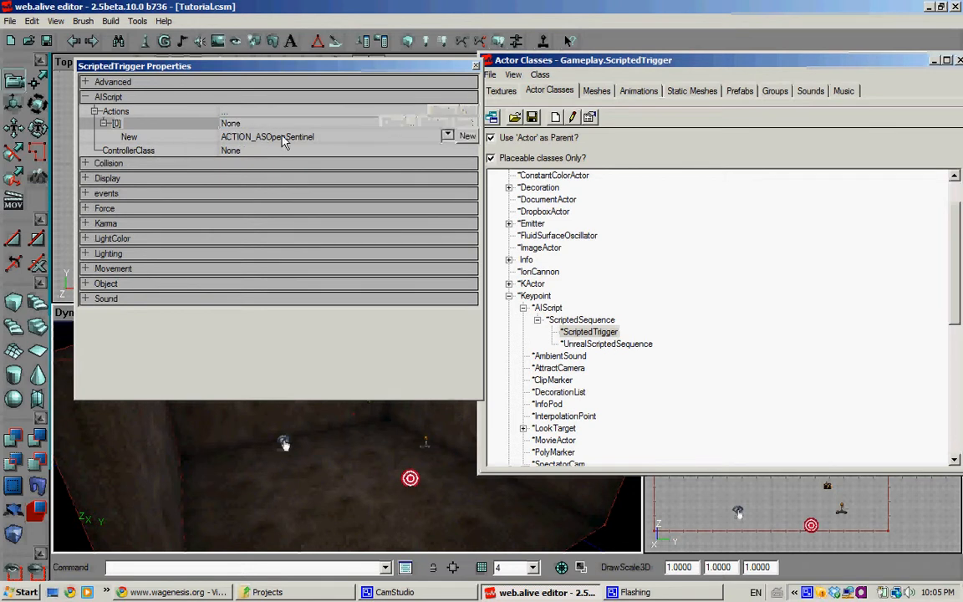
click(447, 136)
scroll(335, 234, down, 20)
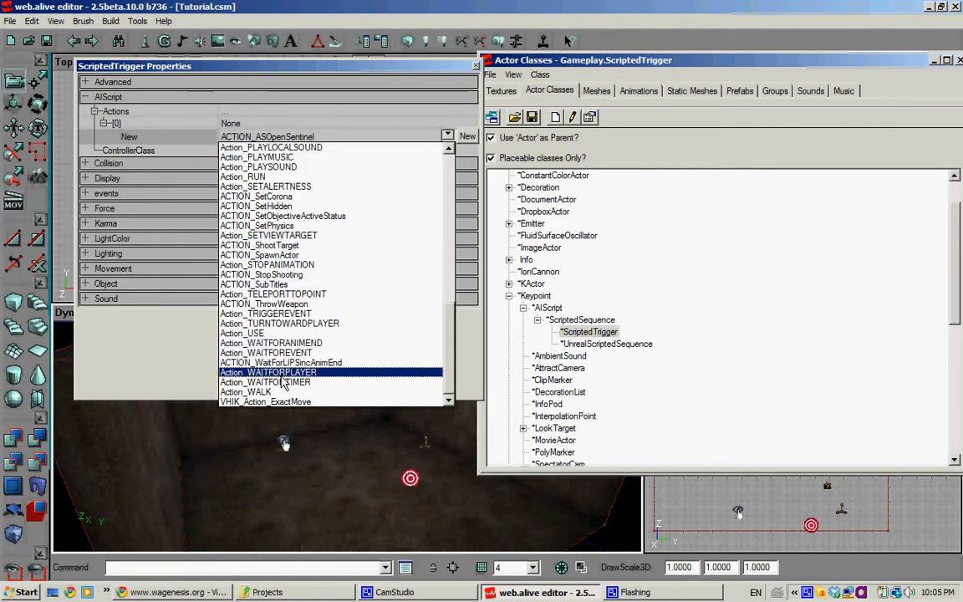
click(251, 352)
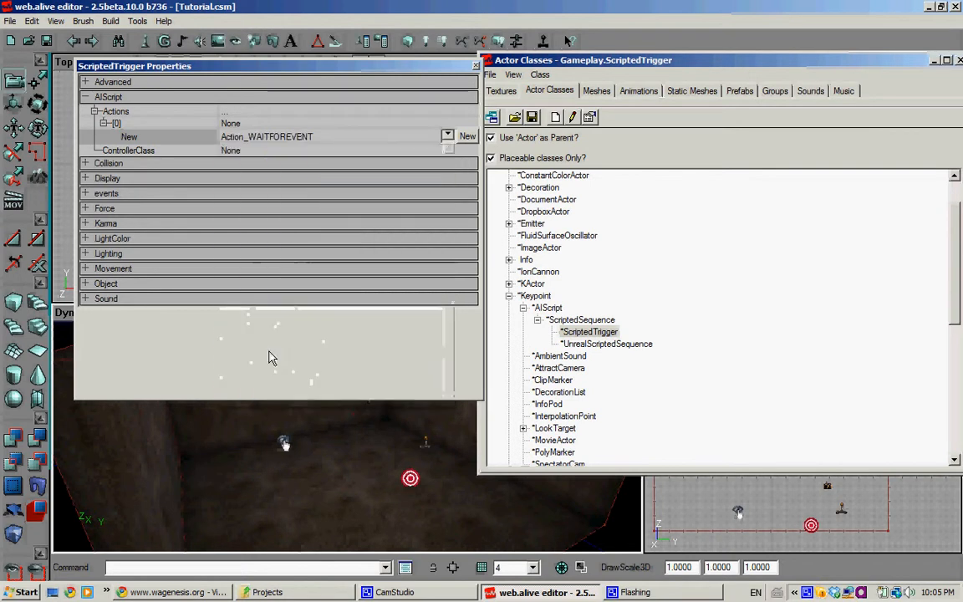
click(466, 136)
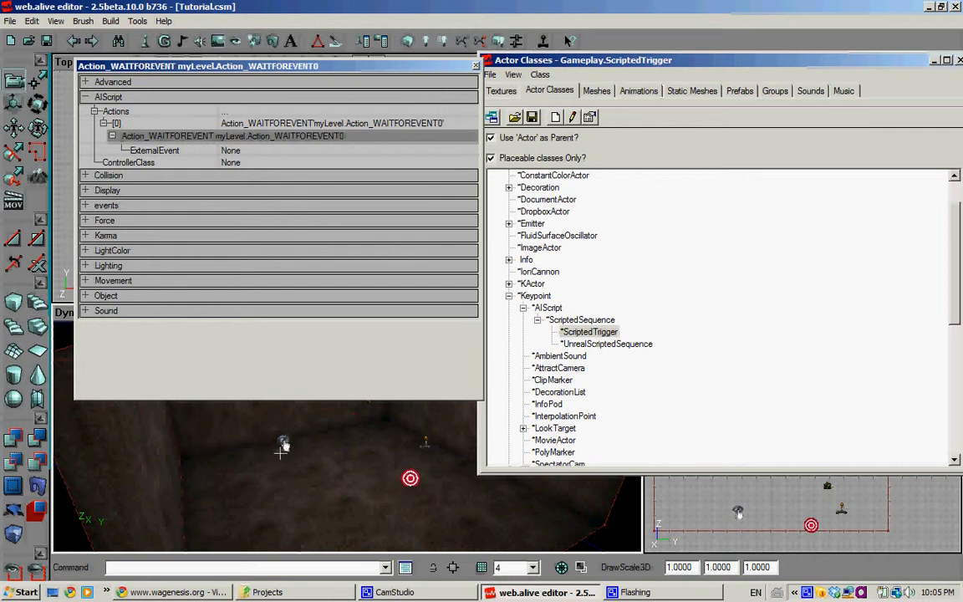
- Set the ExternalEvent of the wait-for-event action to Teleporter
click(250, 150)
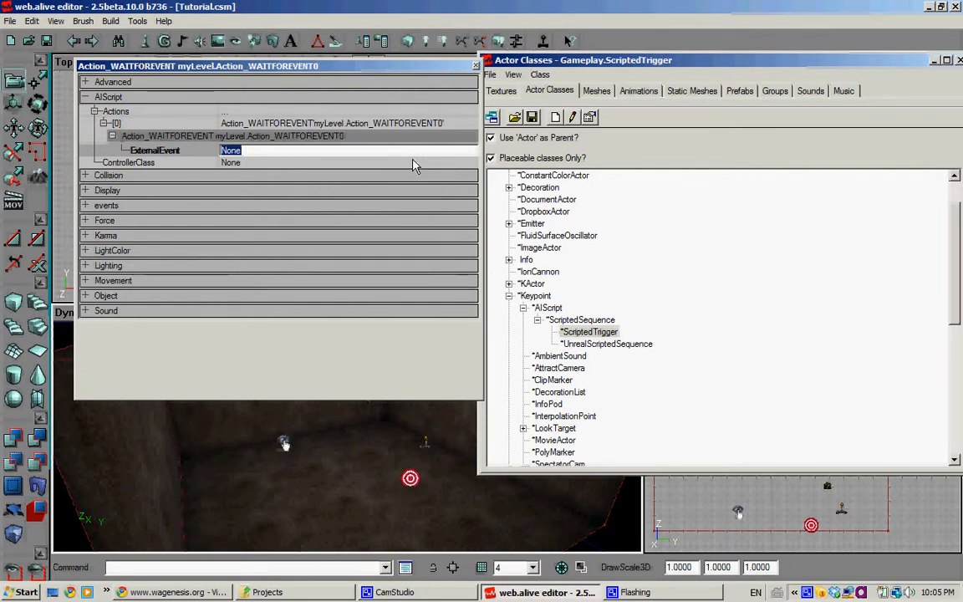
text(Teleporter)
key(Return)
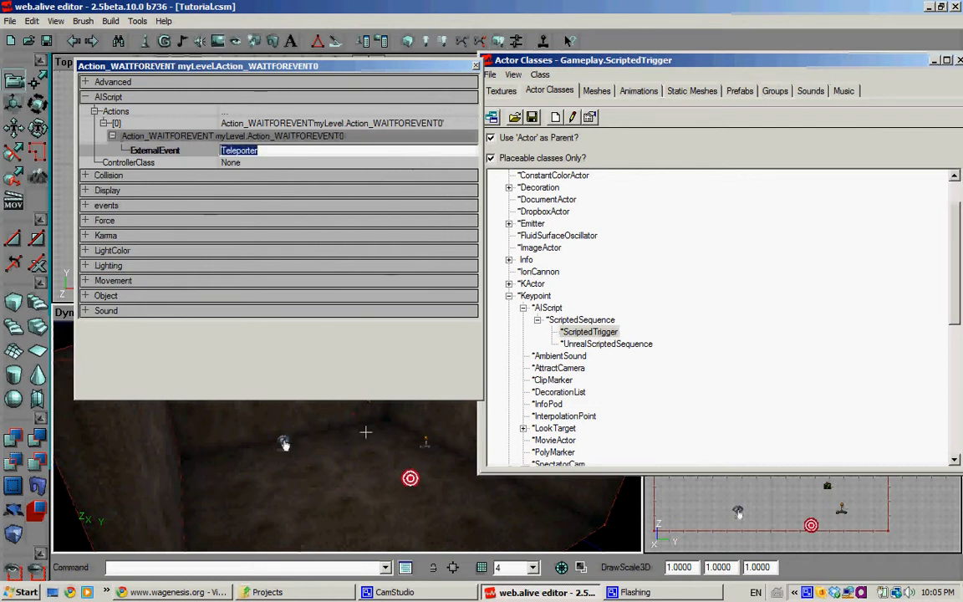
- Check the Event name in the LookAndUseTrigger's events properties
click(284, 443)
click(105, 127)
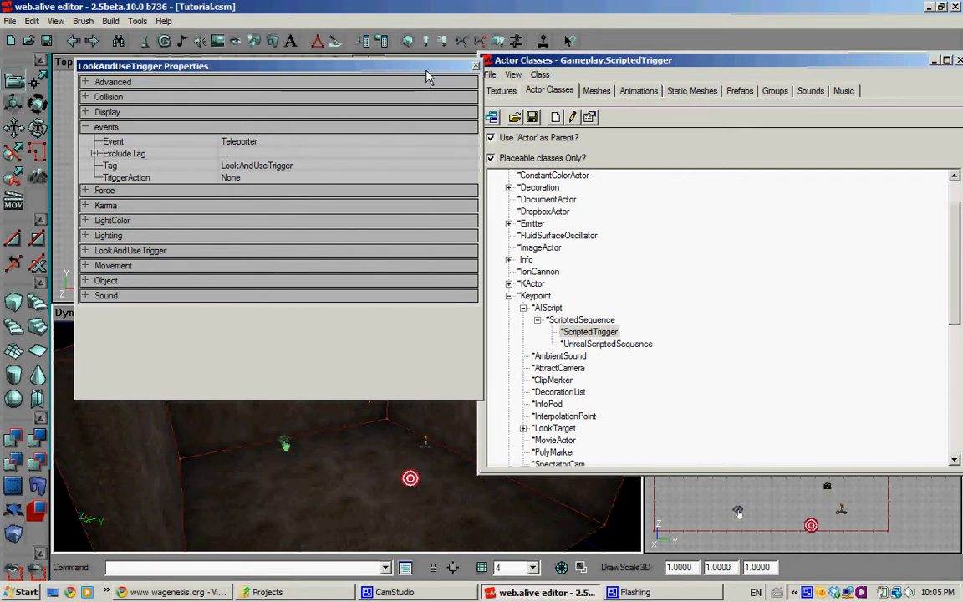
drag(427, 71, 424, 42)
- Add a new Action_TELEPORTTOPOINT as the second entry in the ScriptedTrigger's AIScript Actions
click(368, 399)
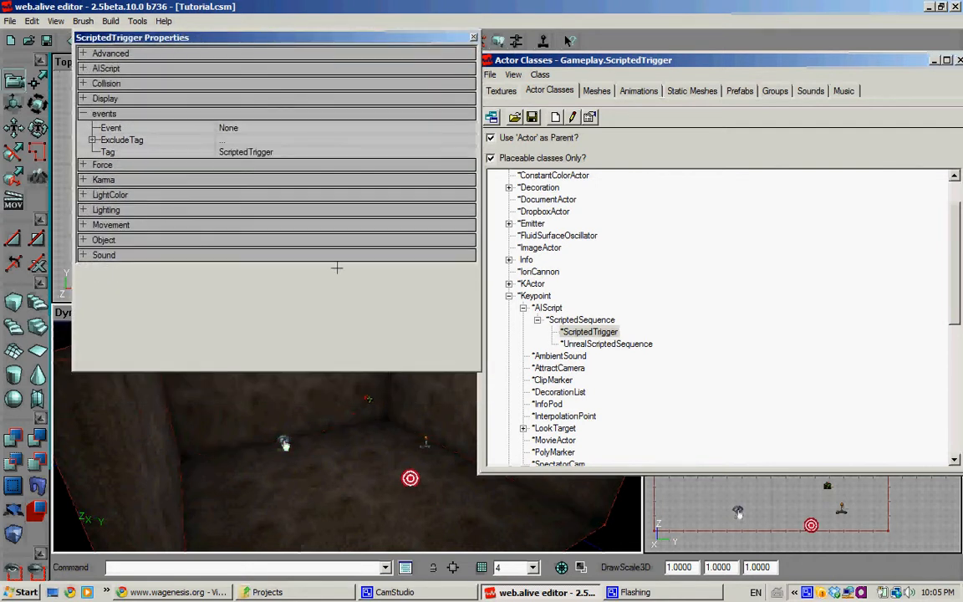
drag(265, 35, 285, 71)
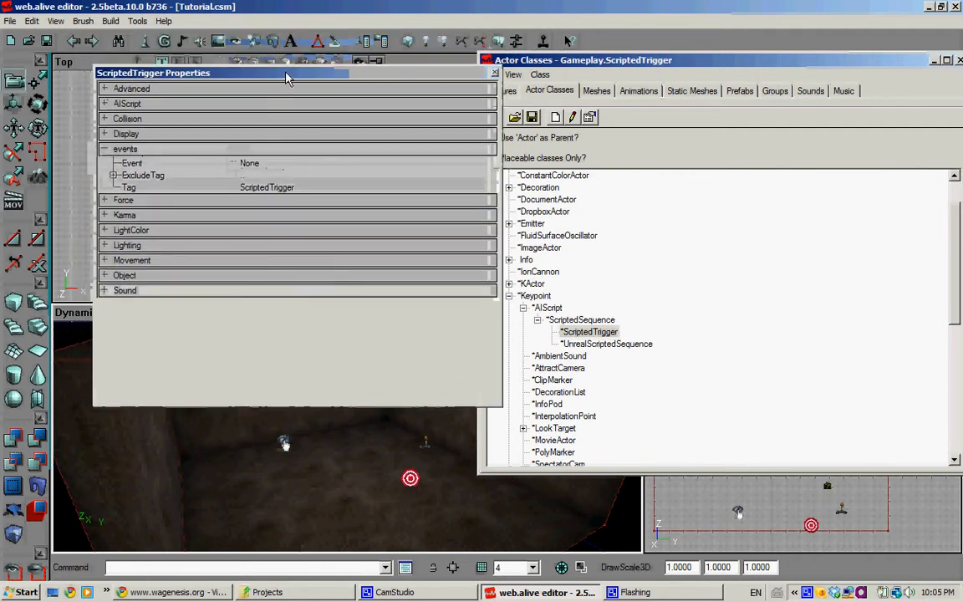
click(132, 104)
click(113, 119)
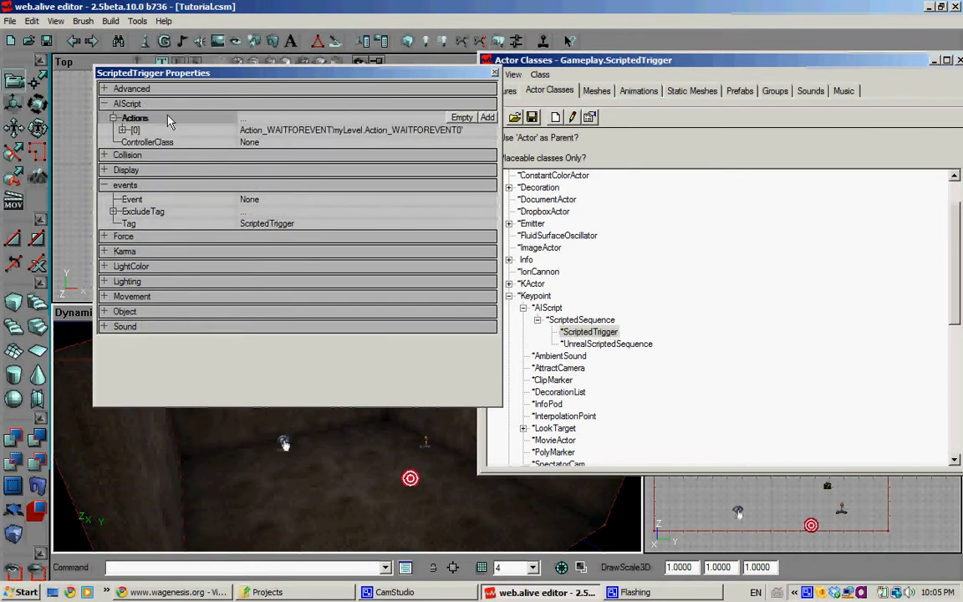
click(123, 130)
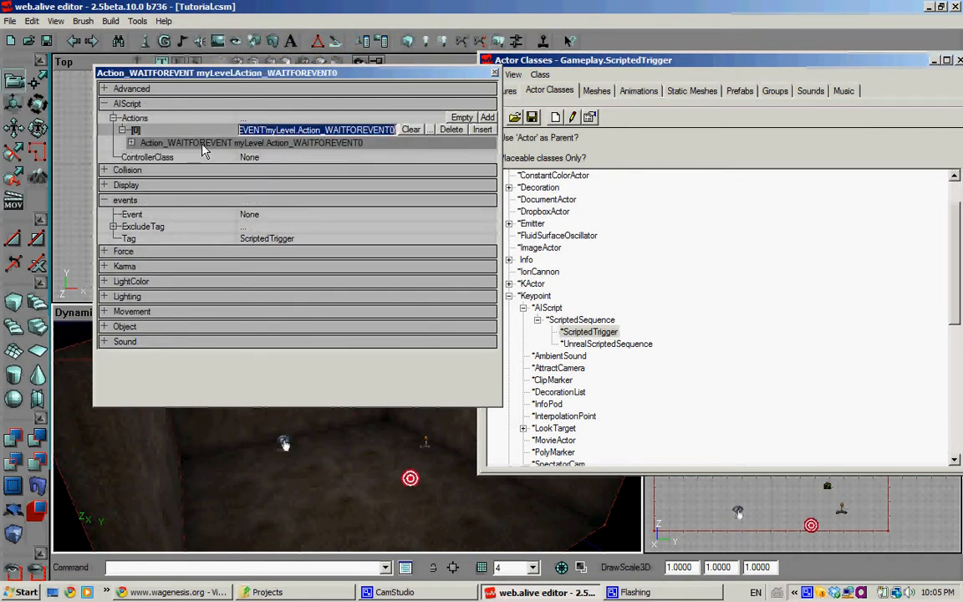
click(487, 117)
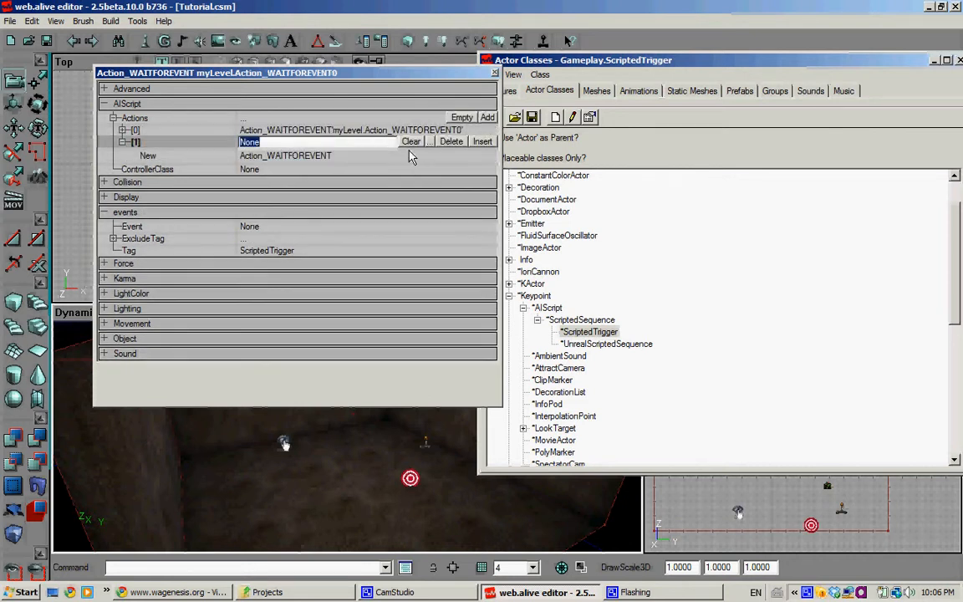
click(308, 156)
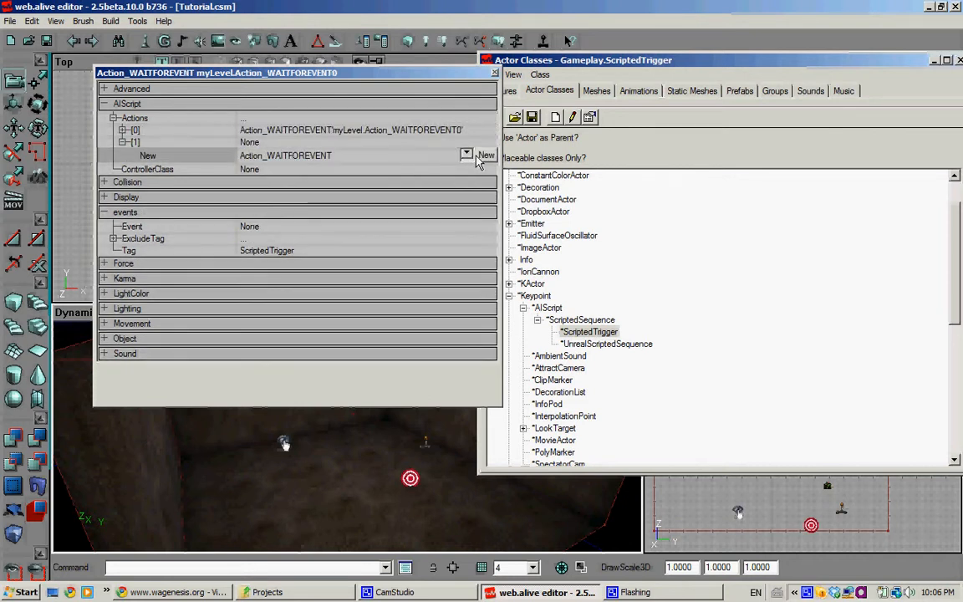
click(465, 155)
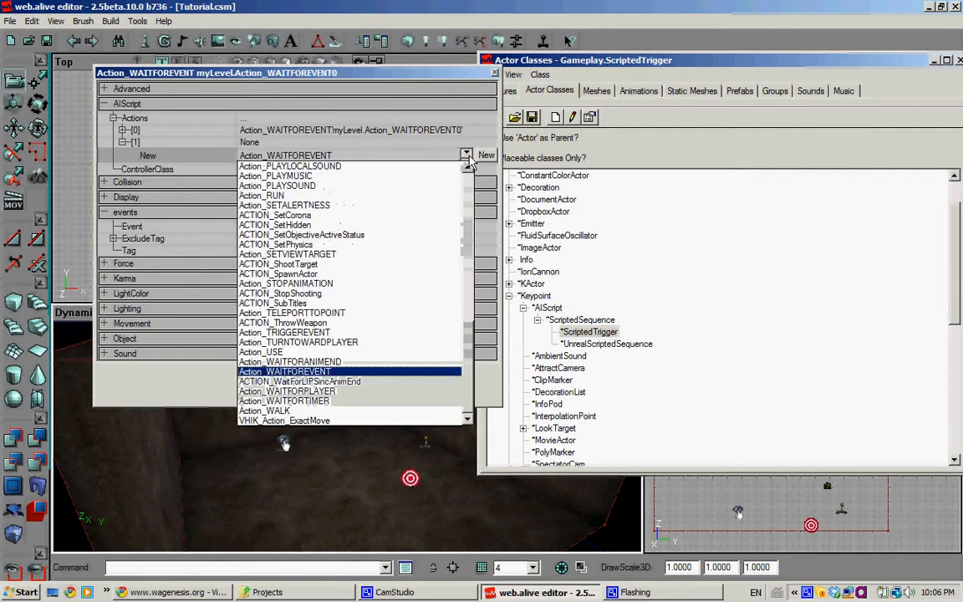
scroll(469, 368, up, 2)
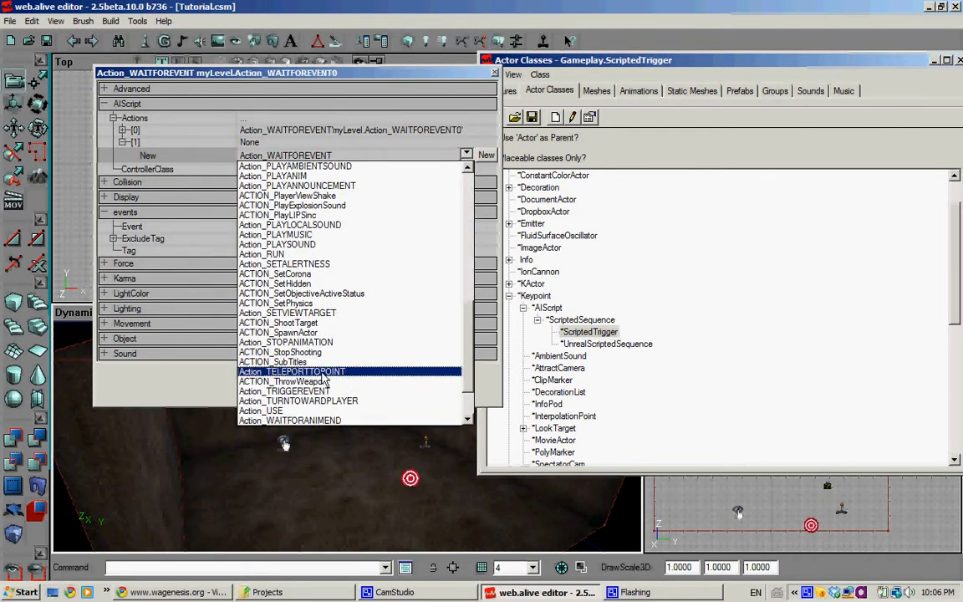
click(323, 374)
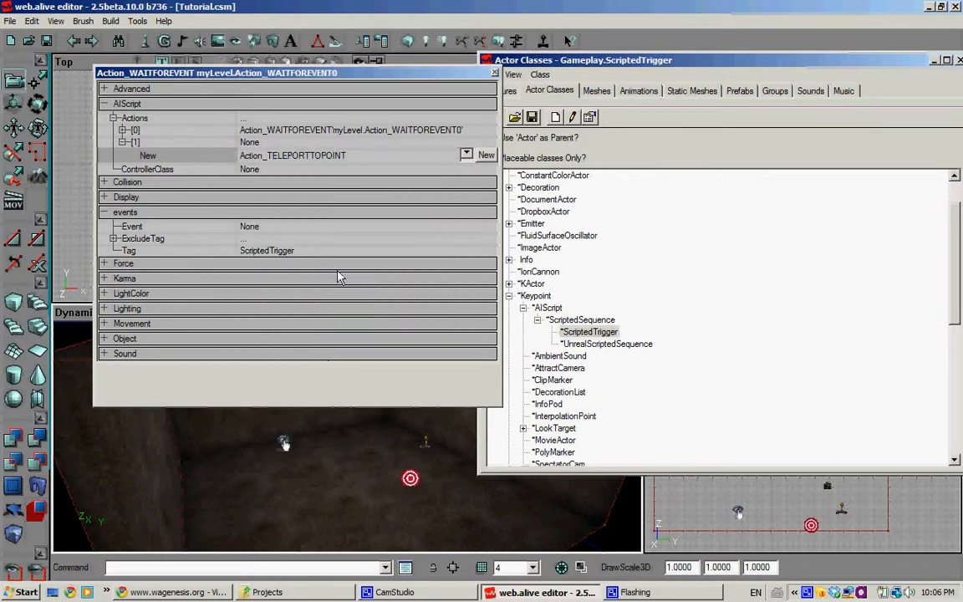
click(484, 155)
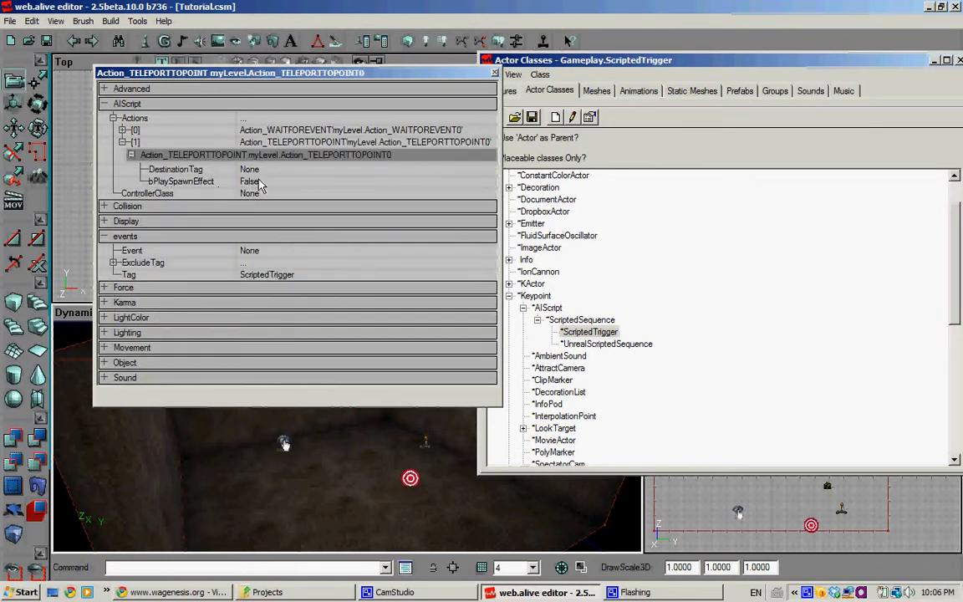
- Set the teleport action's DestinationTag to Destination and collapse that action's entry
click(242, 169)
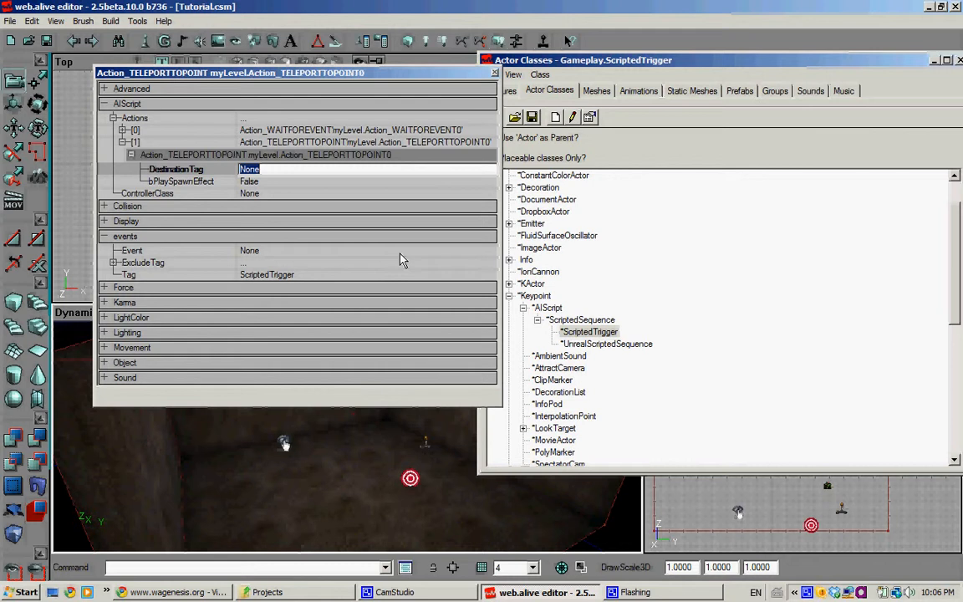
text(Destination)
key(Return)
click(123, 143)
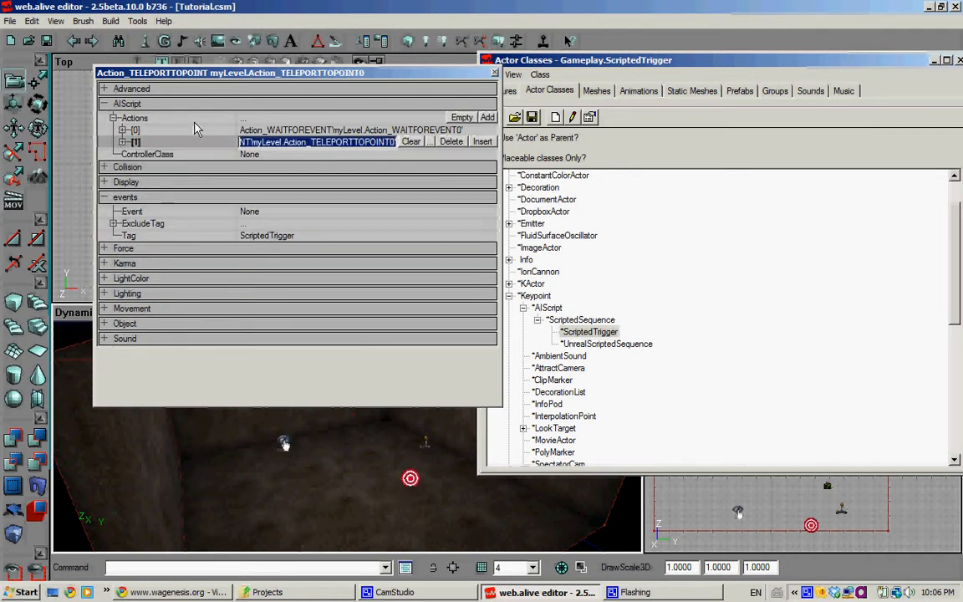
- Add a new Action_GOTOACTION as the third entry in the ScriptedTrigger's AIScript Actions
click(487, 118)
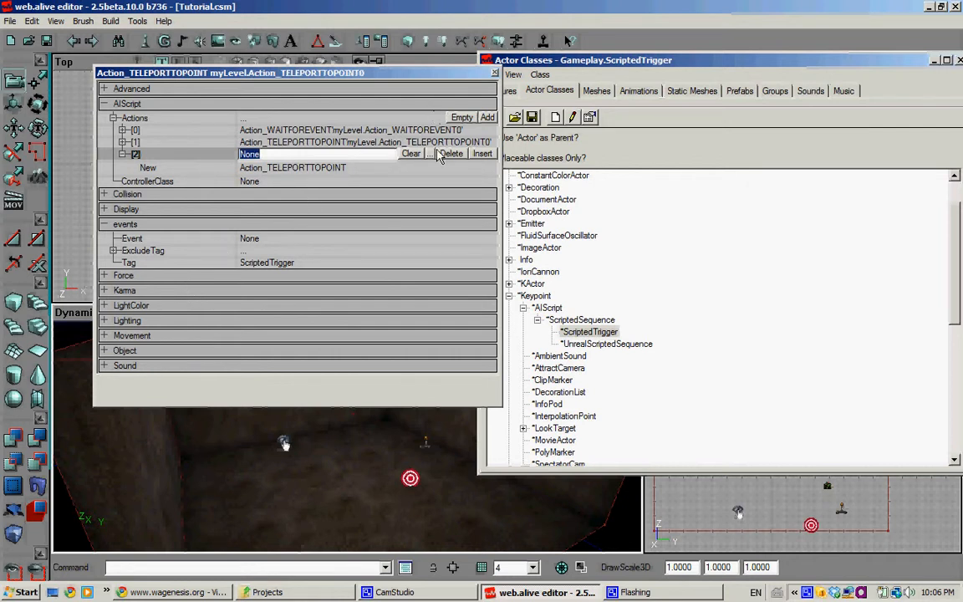
click(368, 167)
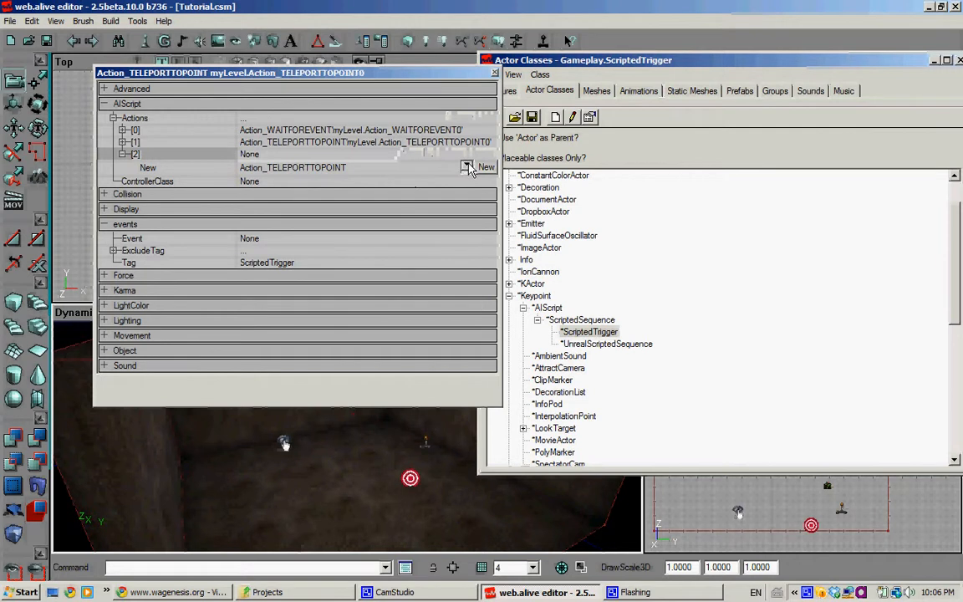
click(466, 166)
drag(471, 359, 474, 194)
drag(471, 233, 465, 290)
click(327, 257)
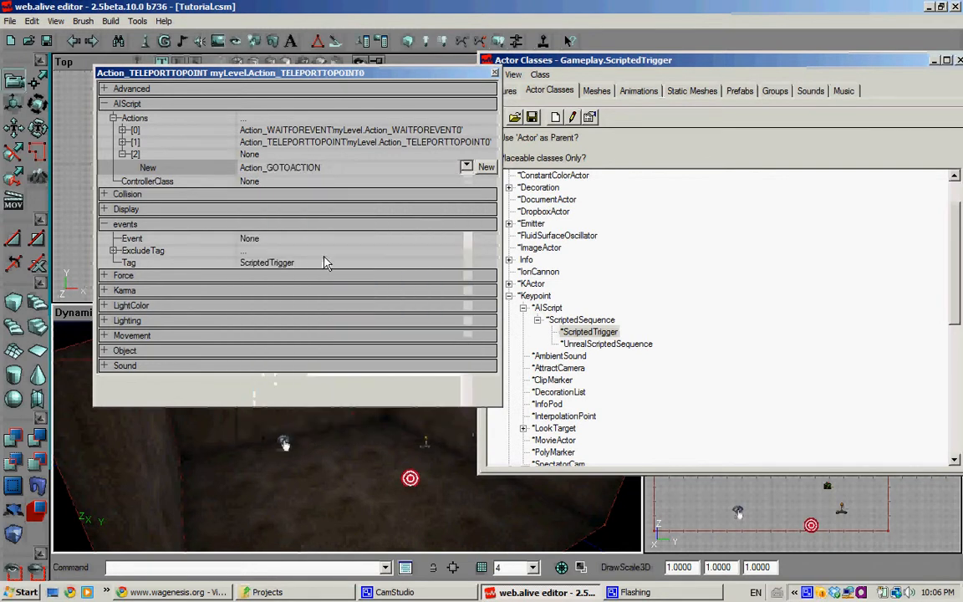
click(488, 168)
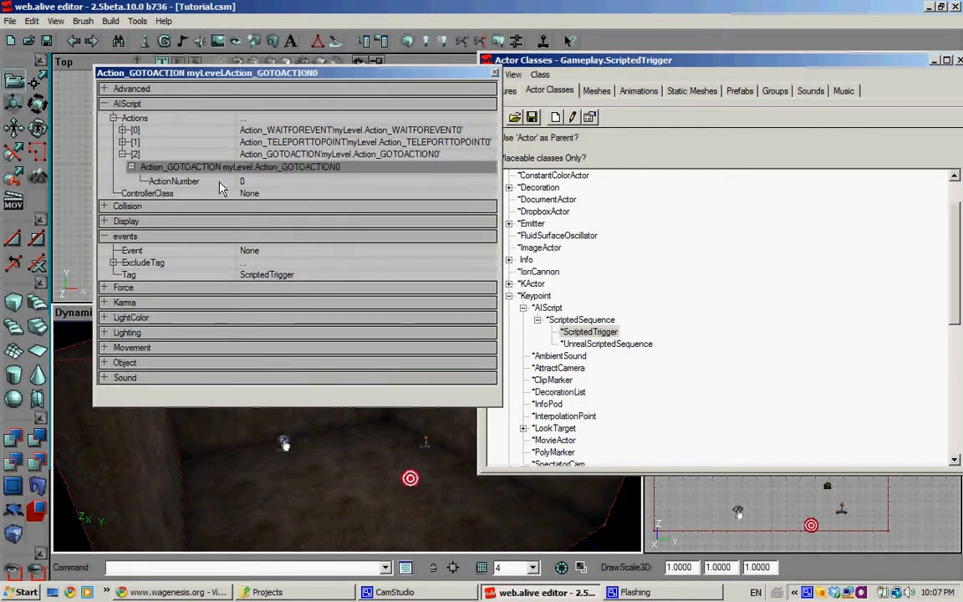
- Use 0 as the go-to action's ActionNumber, and close the ScriptedTrigger's properties and the actor class browser
click(277, 181)
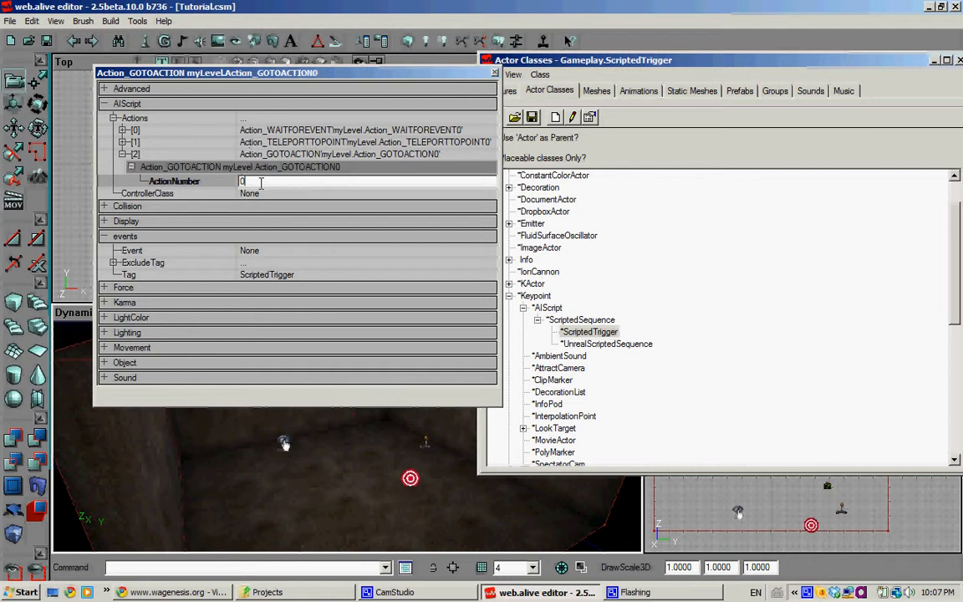
click(123, 131)
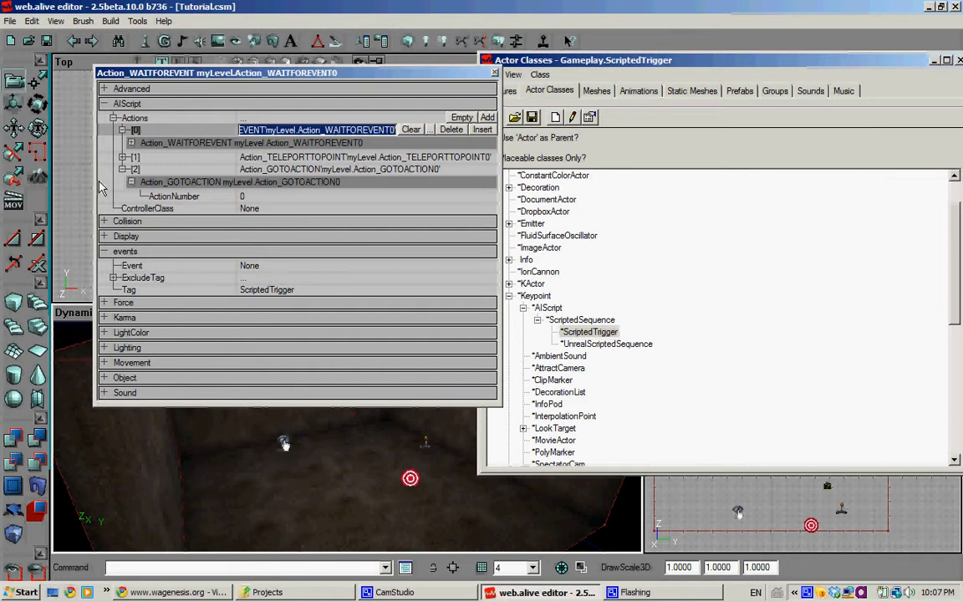
click(495, 74)
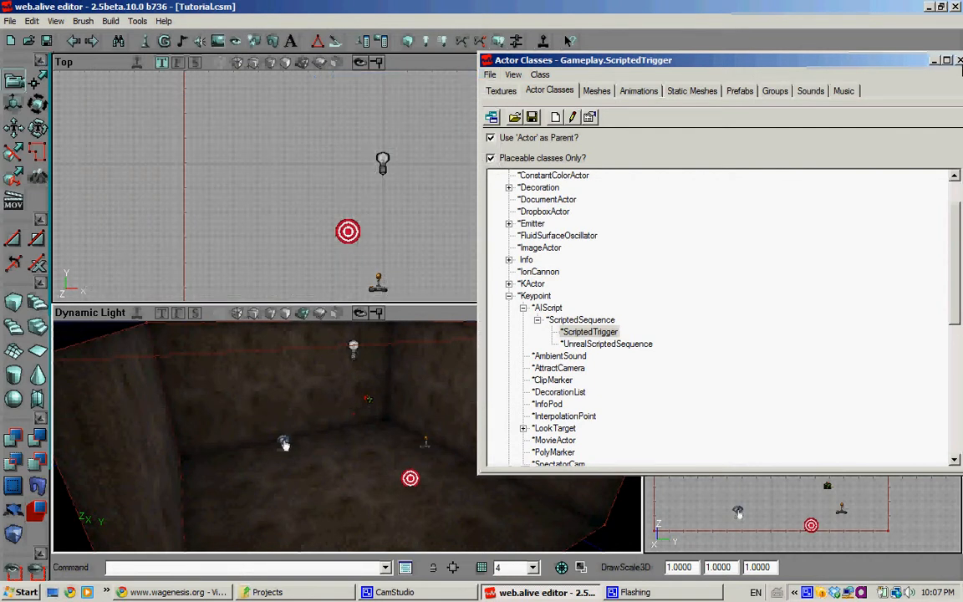
click(959, 62)
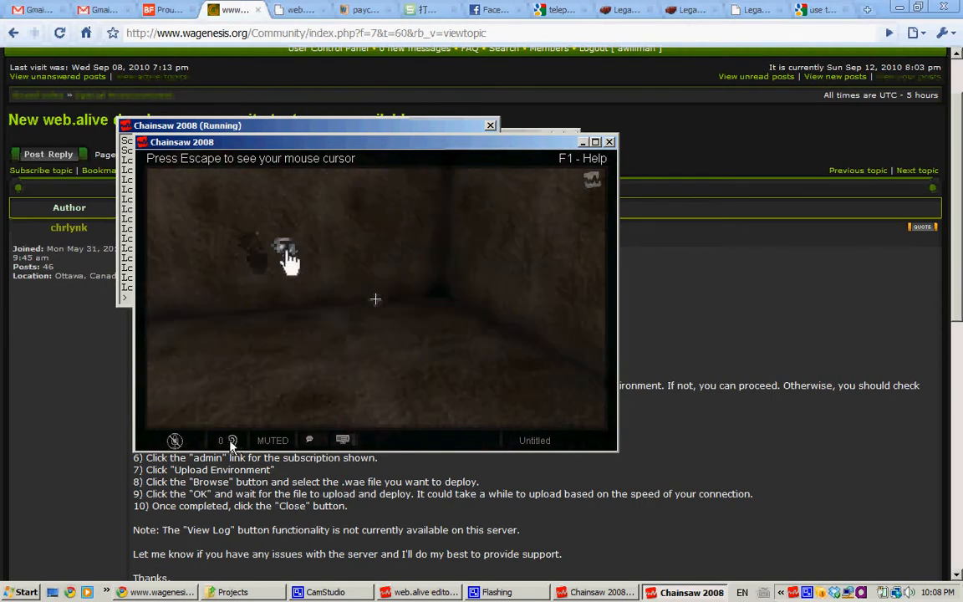
- Close the level's test run and switch back to the web.alive editor
key(Escape)
click(611, 143)
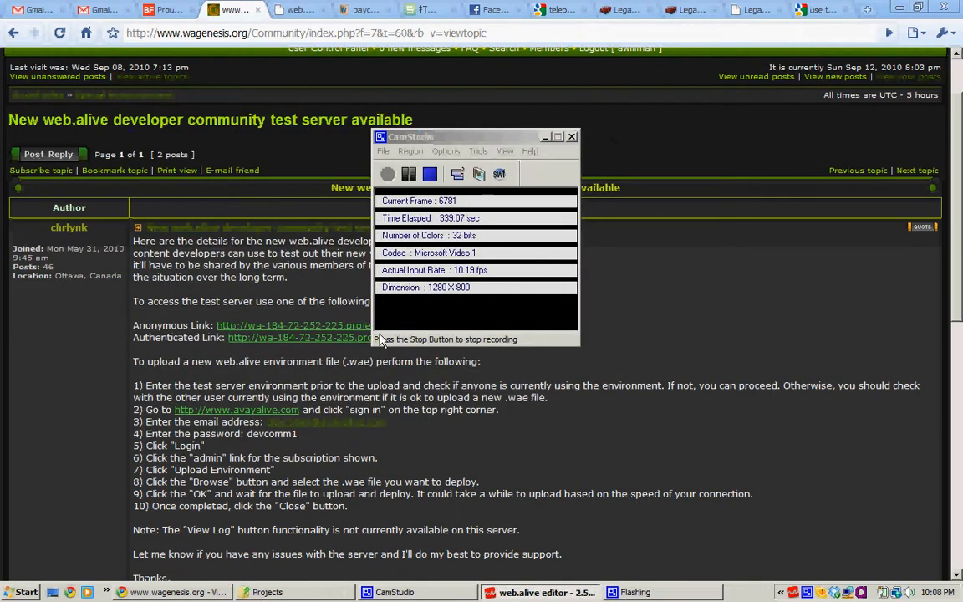
click(540, 592)
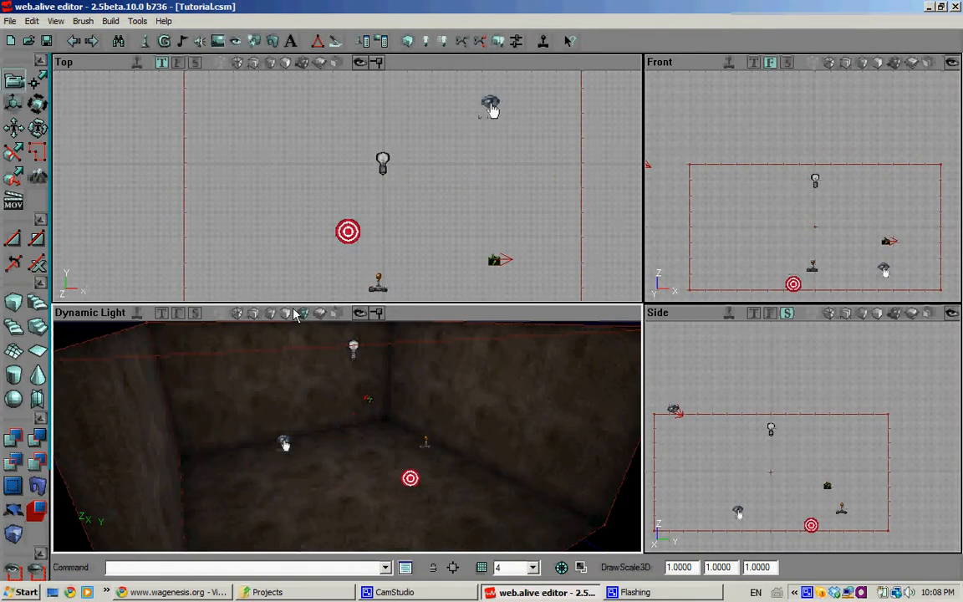
- Set the LookAndUseTrigger's Range to 50 and close its properties
double_click(284, 446)
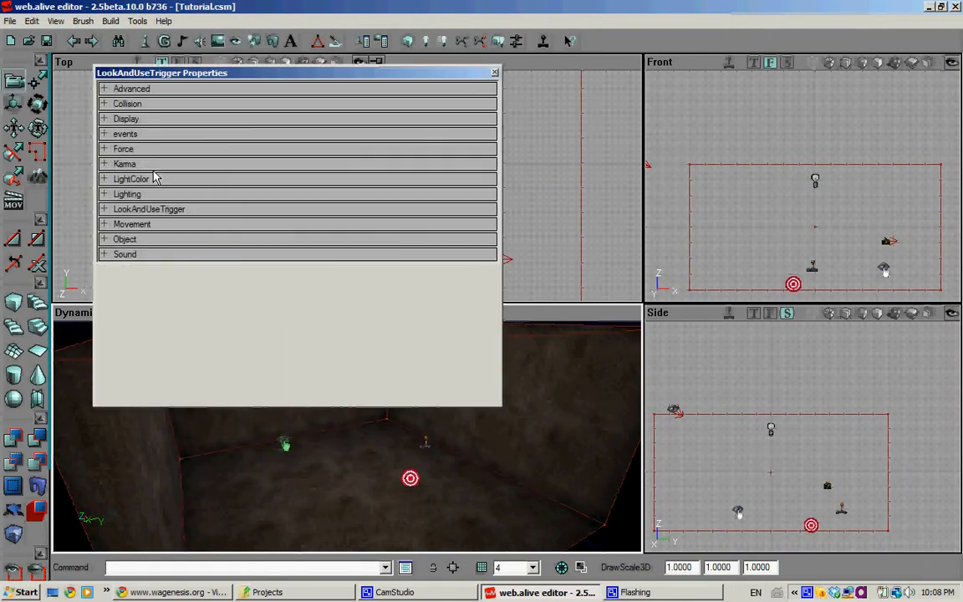
click(165, 211)
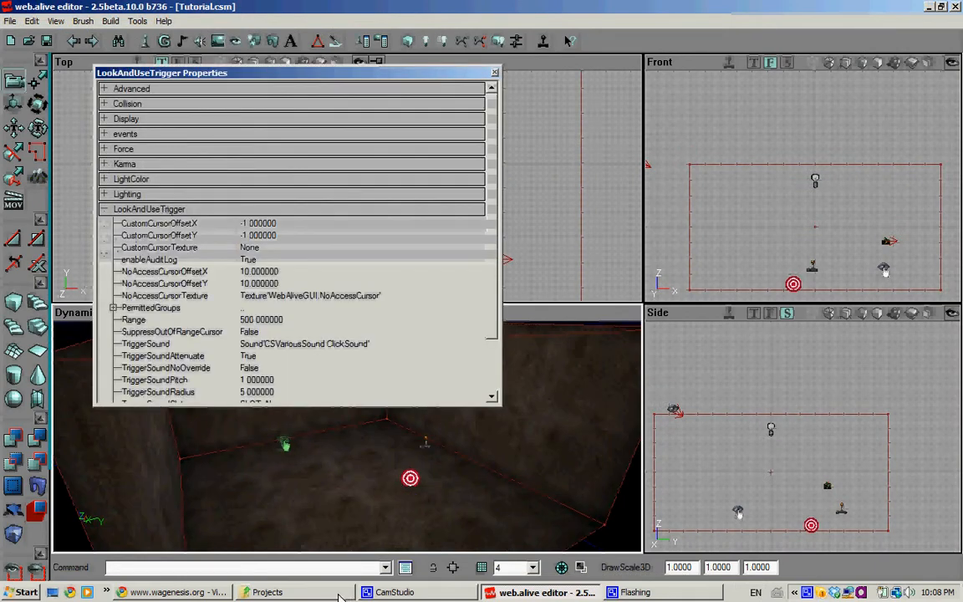
click(273, 320)
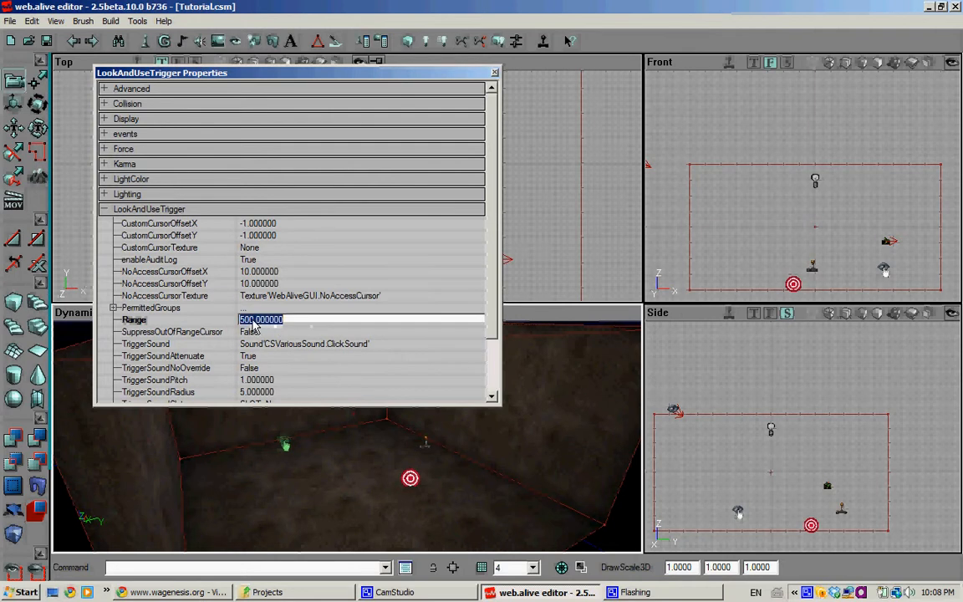
click(254, 320)
key(BackSpace)
key(Return)
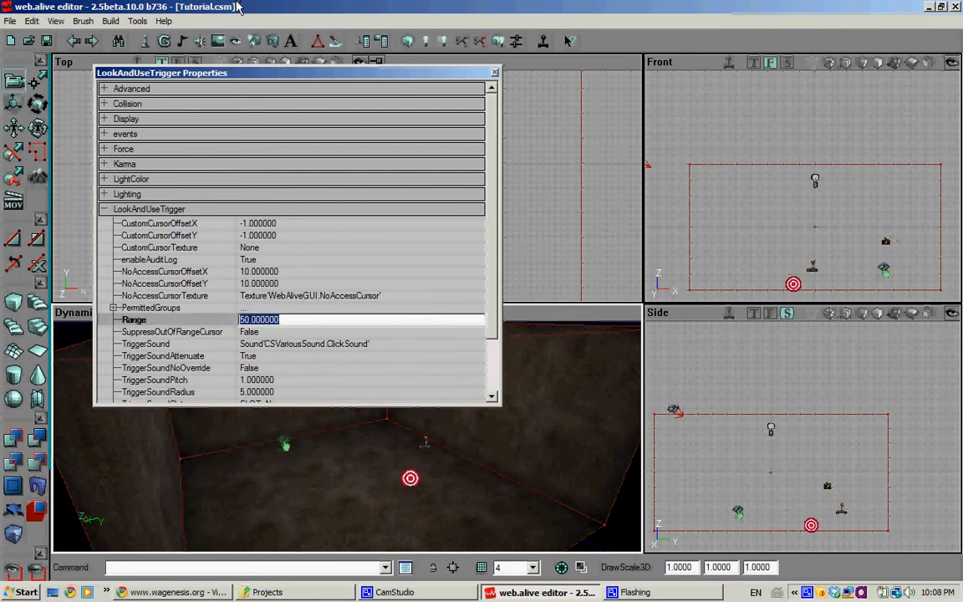
click(494, 73)
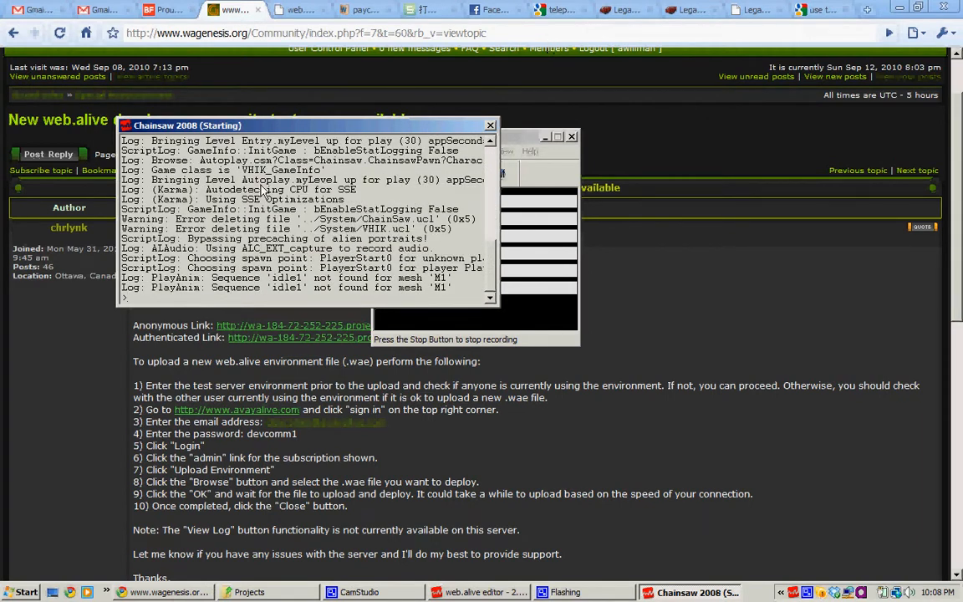
- Test the reduced-range teleporter in the level's test run by using the trigger, and release the mouse cursor from the game view
click(182, 223)
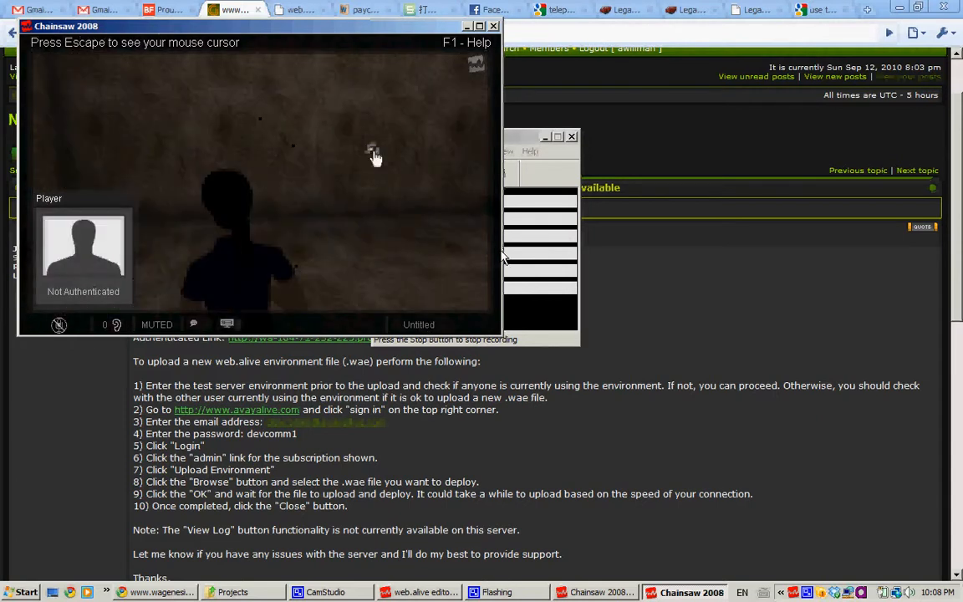
click(260, 184)
click(260, 184)
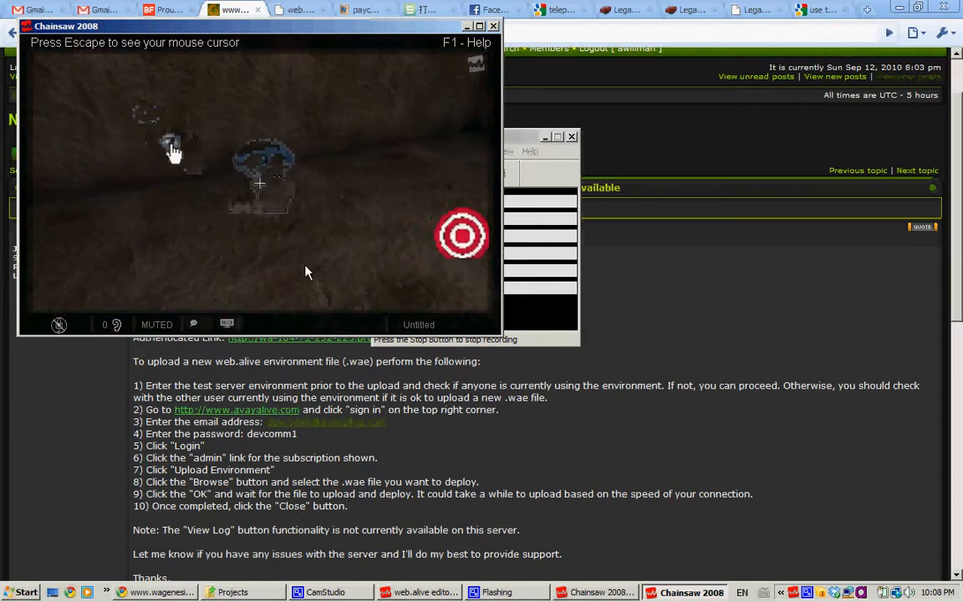
click(260, 184)
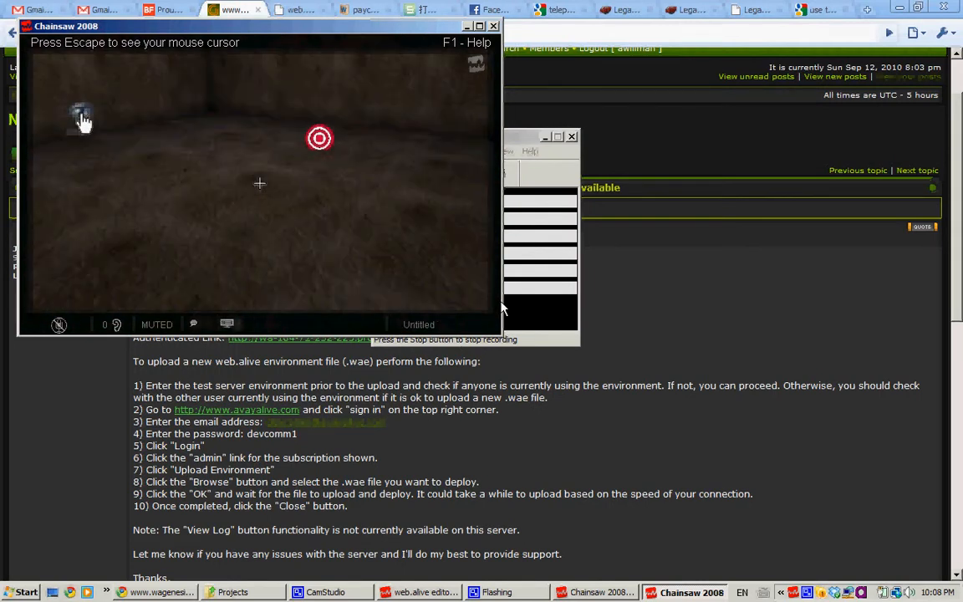
key(Escape)
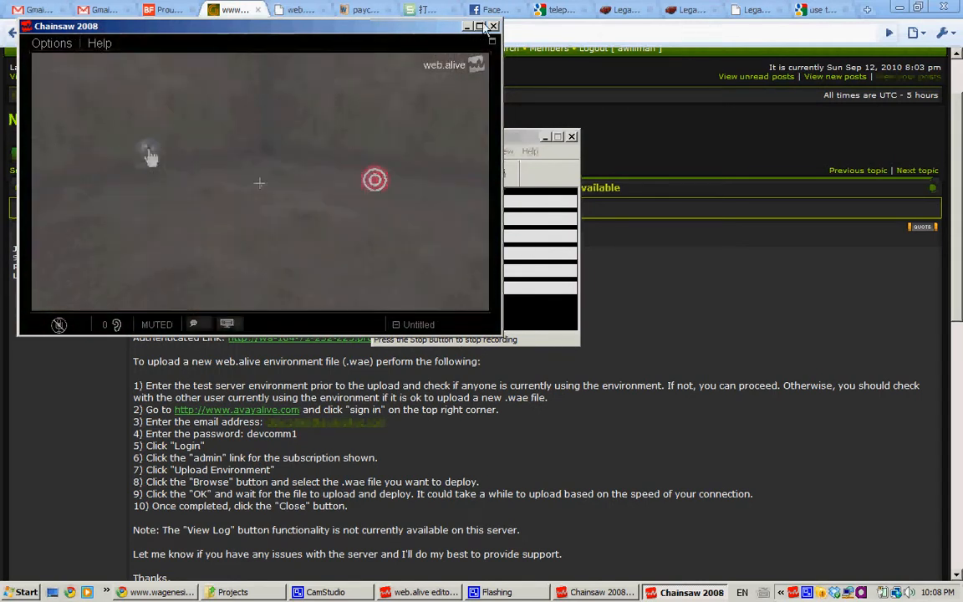